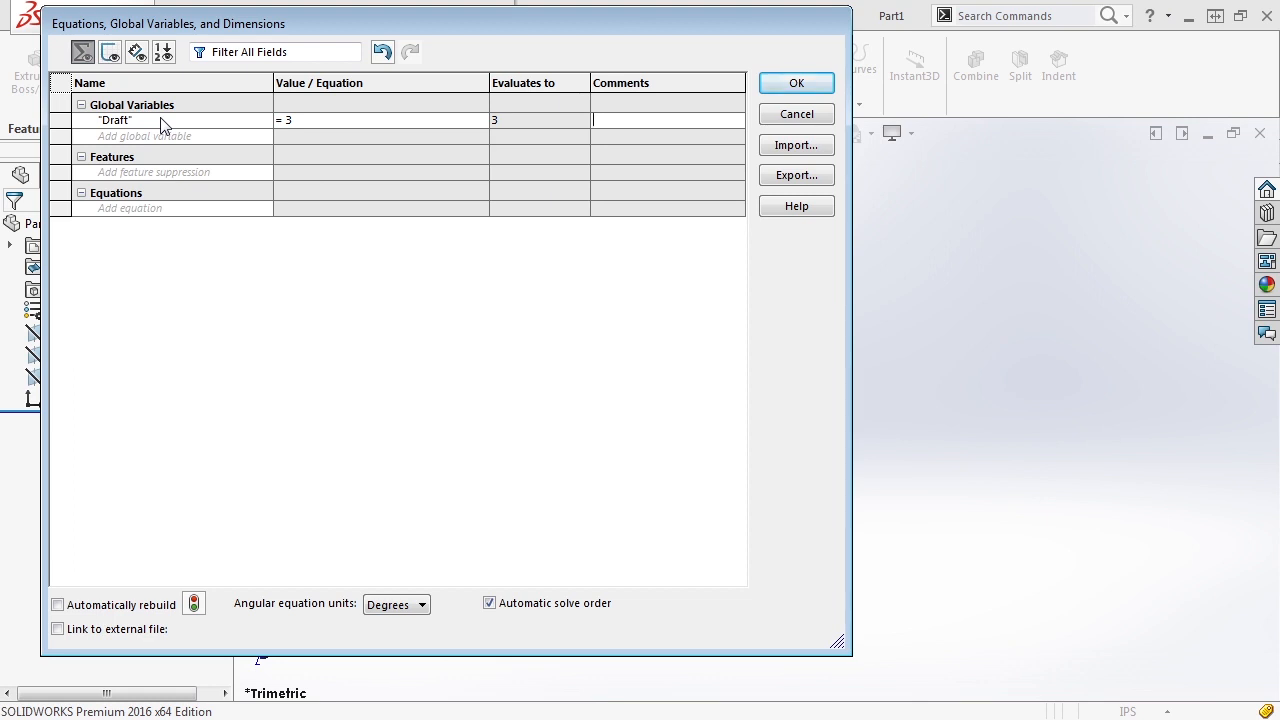
- Add a global variable named WallThickness with a value of .1
left_click(167, 136)
type("WallThickness")
key("Tab")
type("= ")
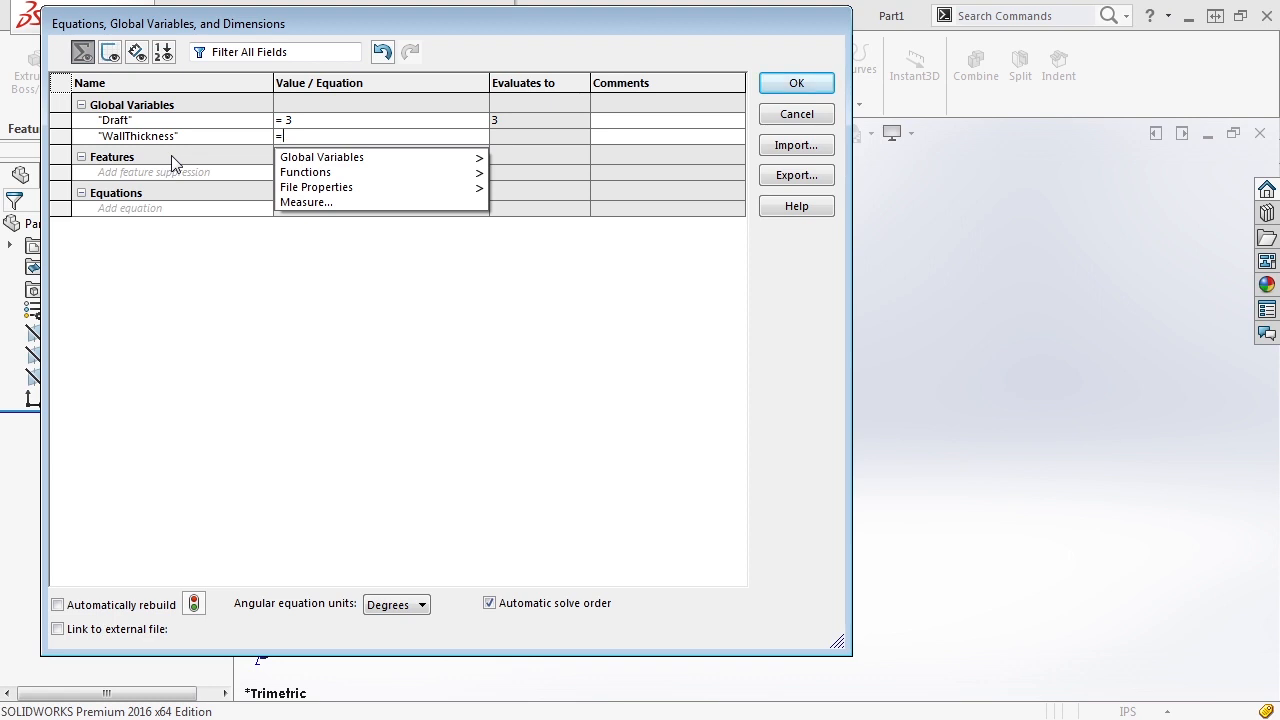
type(".1")
key("Tab")
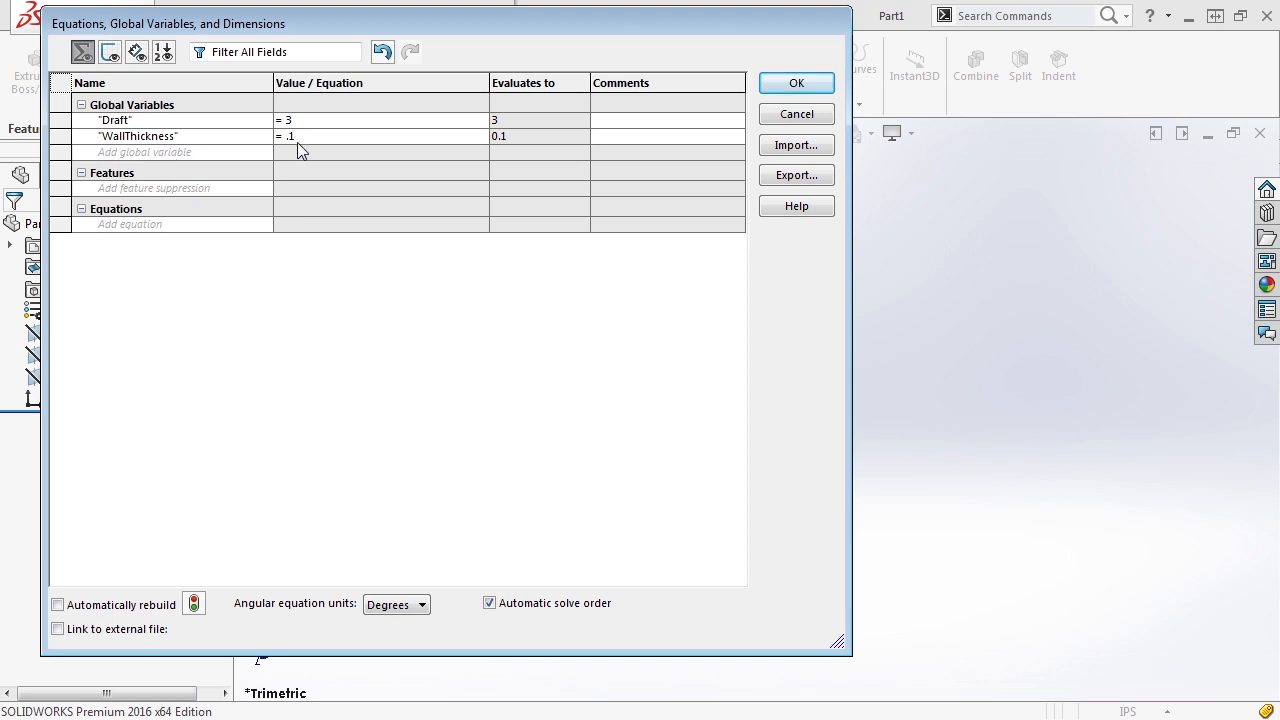
- Add a global variable named Ribs equal to "WallThickness" * 0.6
left_click(176, 153)
type("Ribs")
key("Tab")
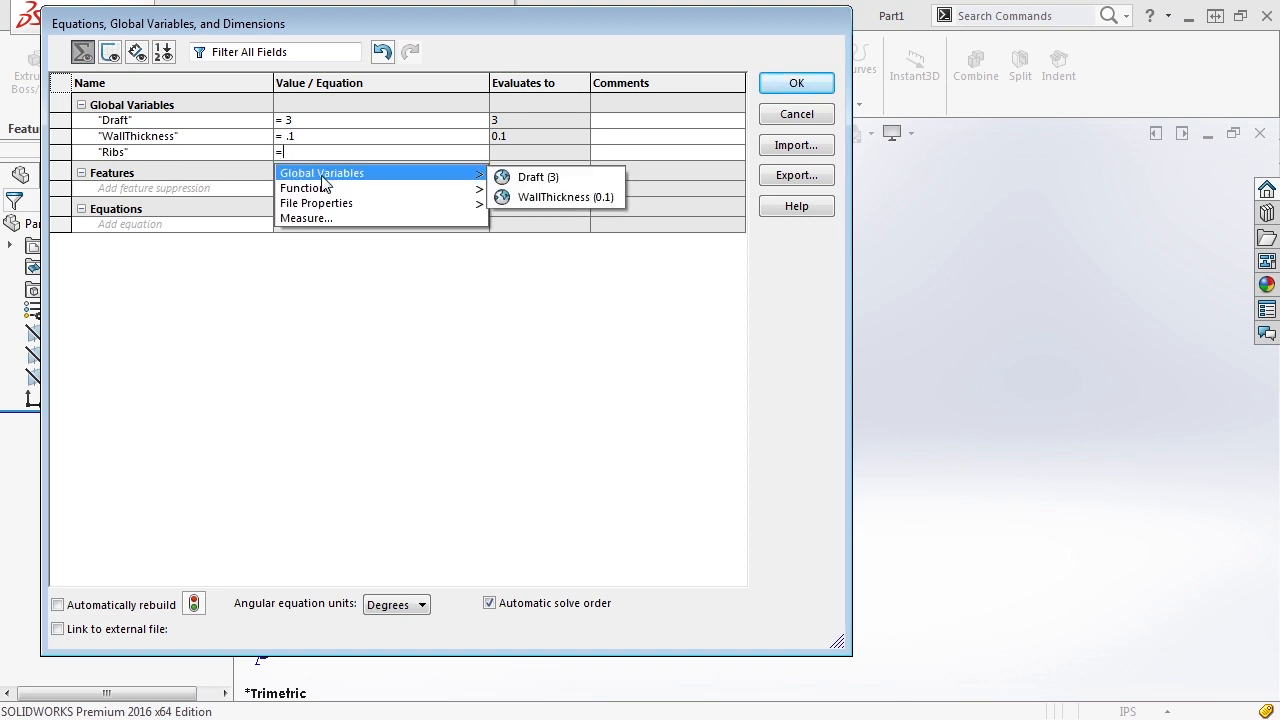
mouse_move(467, 180)
left_click(518, 197)
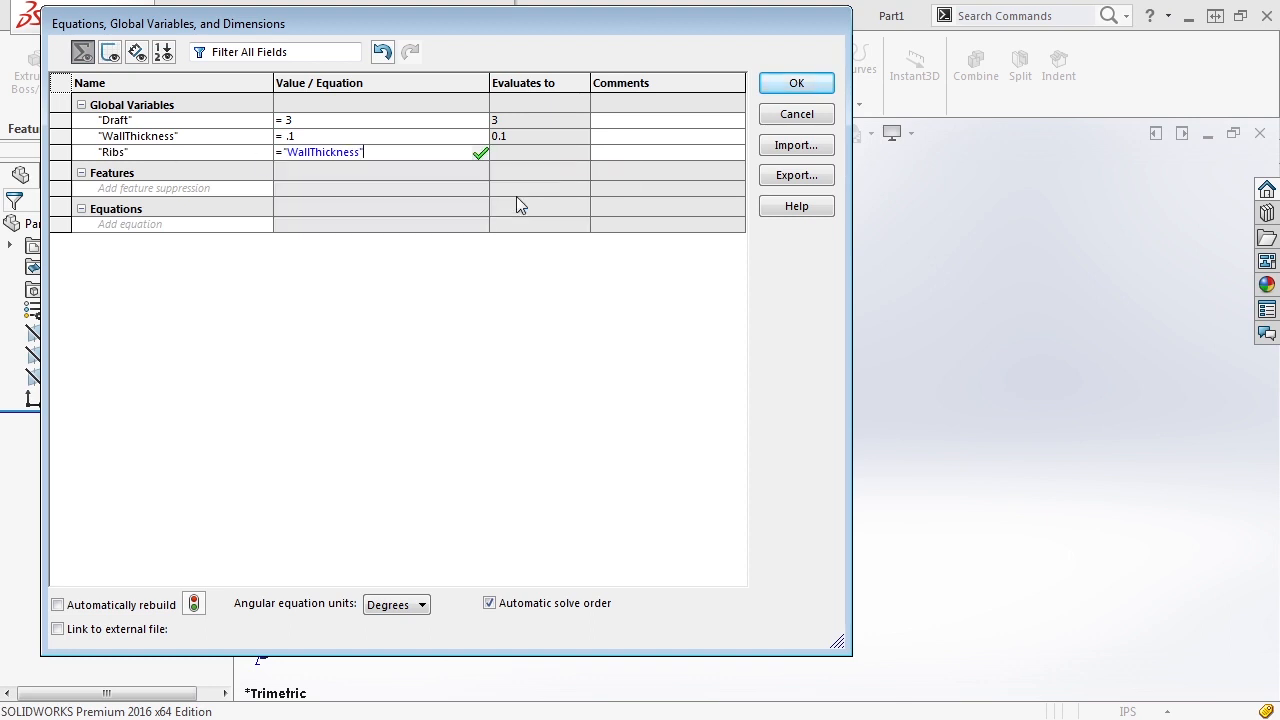
type("* ")
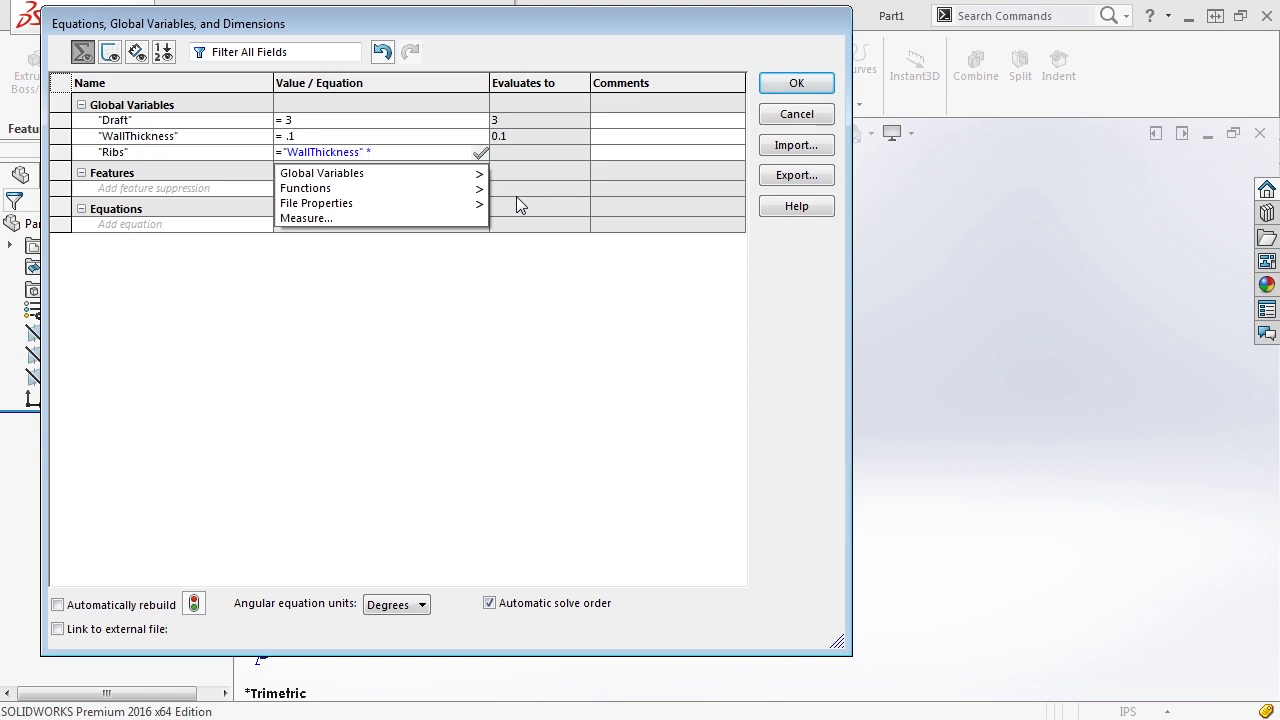
type("0.6")
key("Tab")
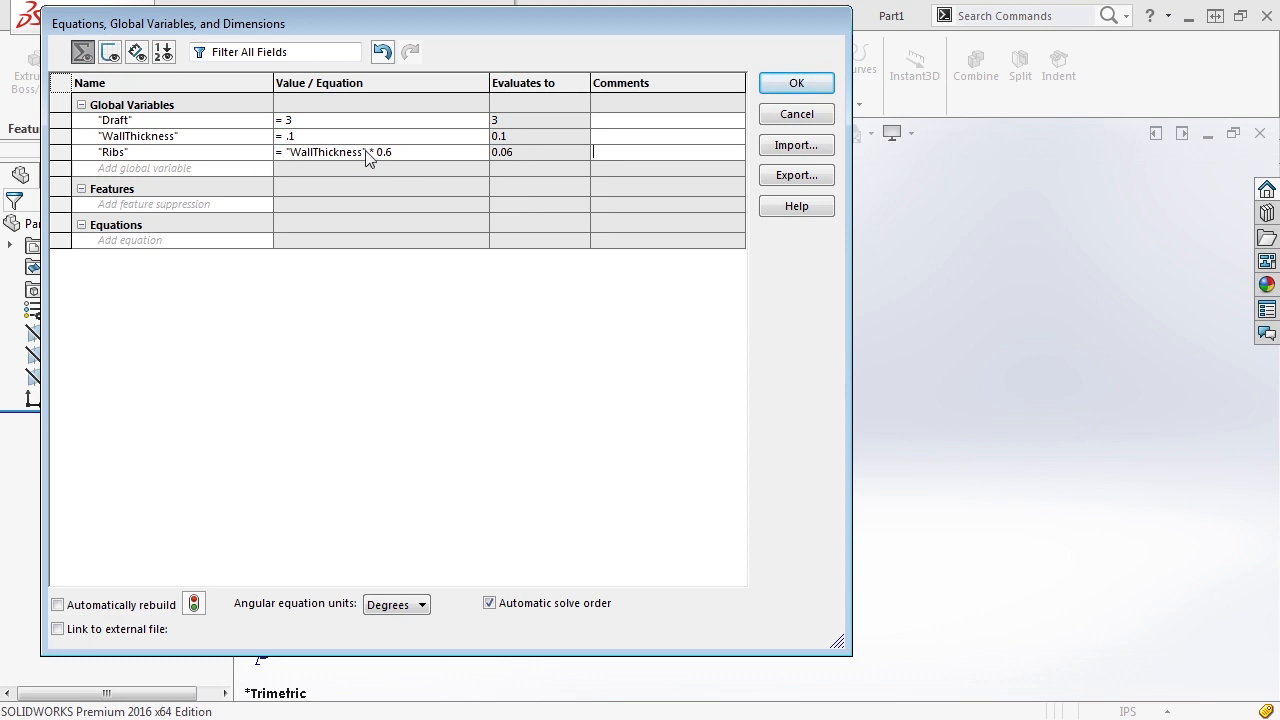
- Set the WallThickness global variable to .125 and accept the equations
left_click(316, 139)
type("25")
key("Tab")
left_click(795, 88)
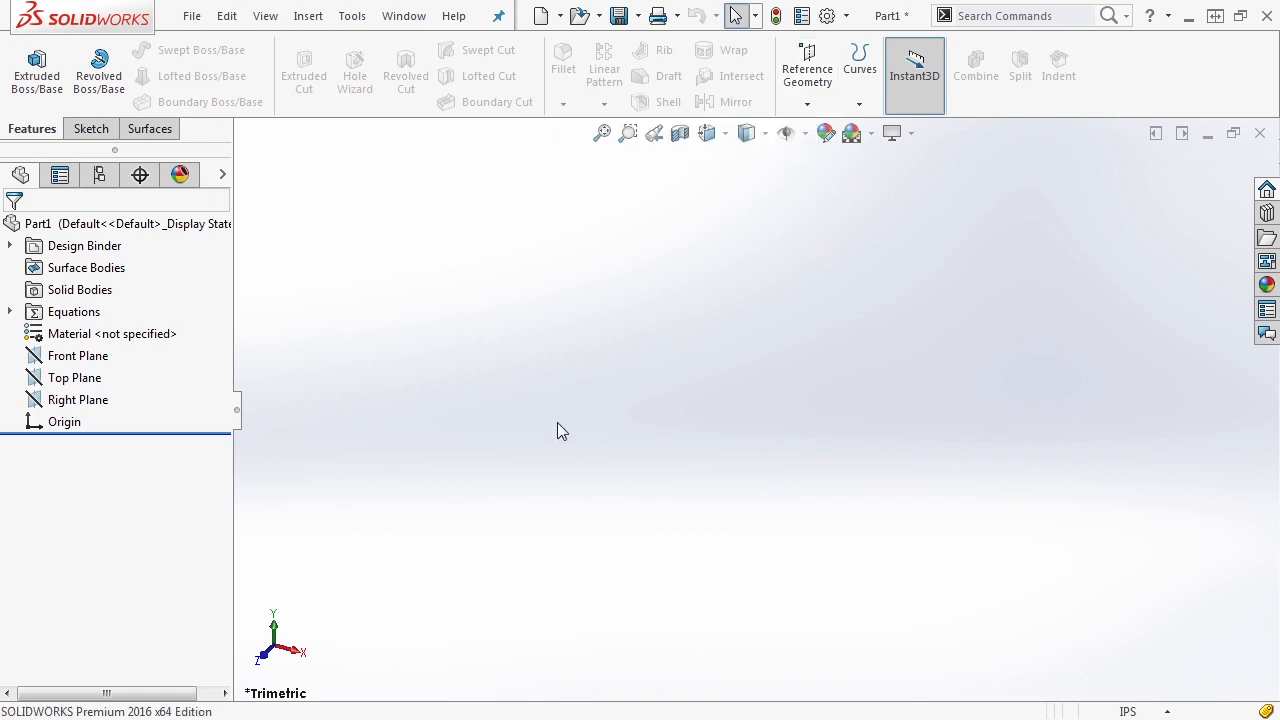
- Save the part as a part template (*.prtdot) named Part_inch_Drafted in the templates folder
left_click(638, 16)
left_click(660, 66)
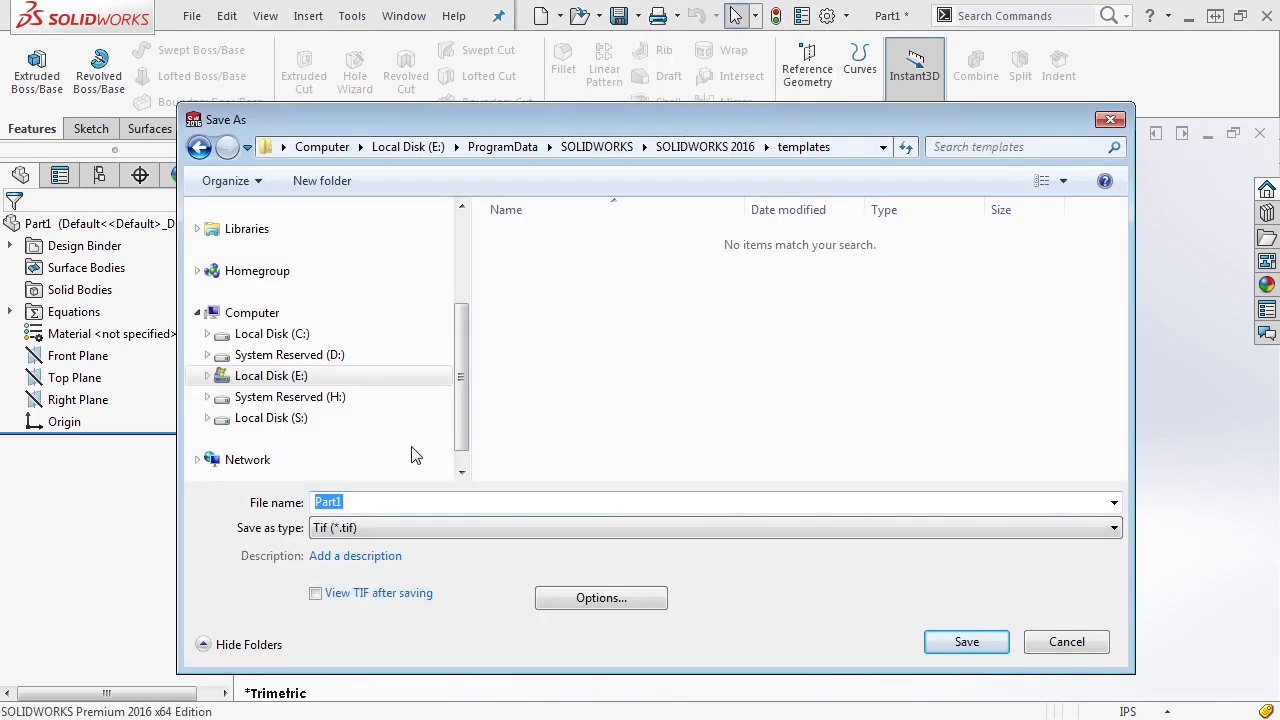
left_click(385, 522)
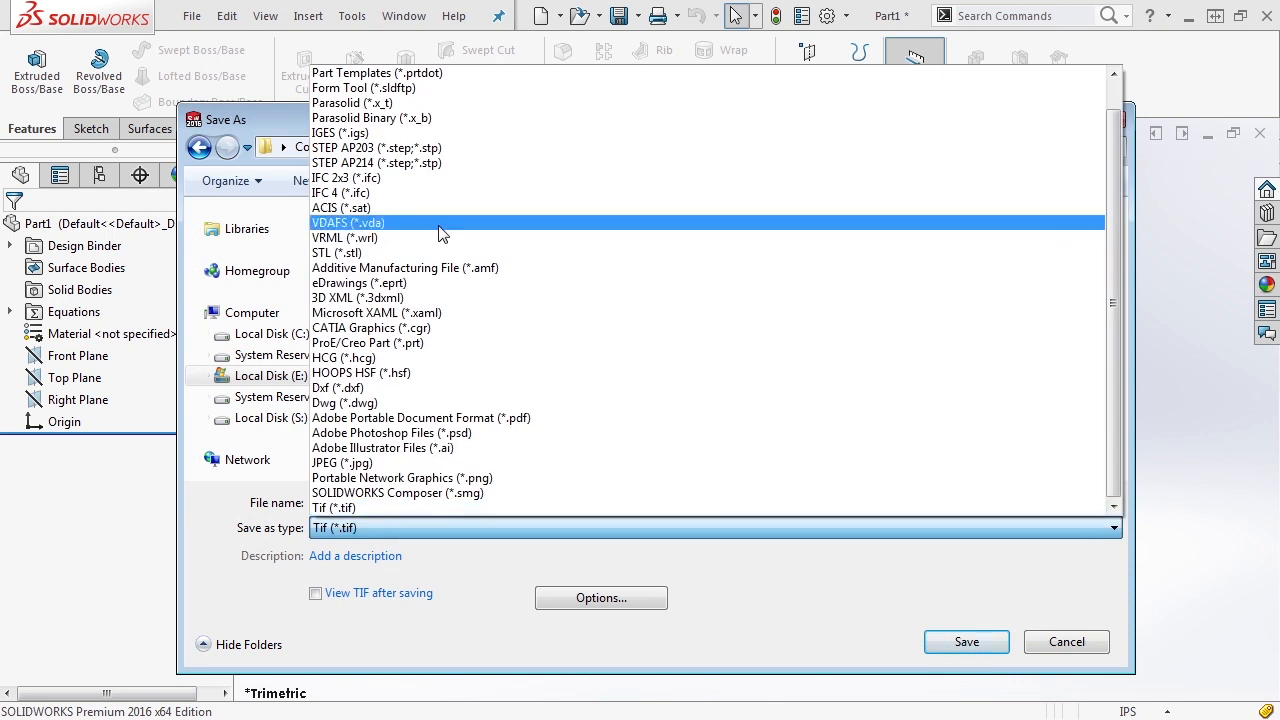
left_click(390, 73)
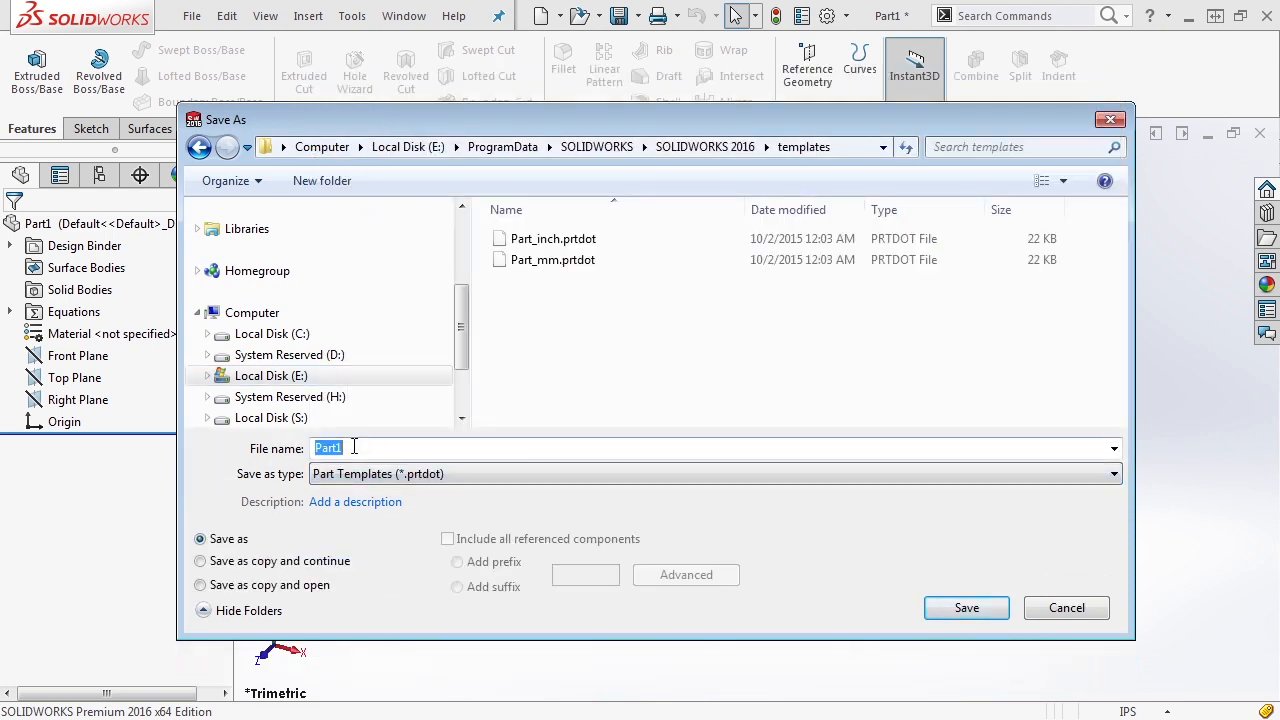
type("Par")
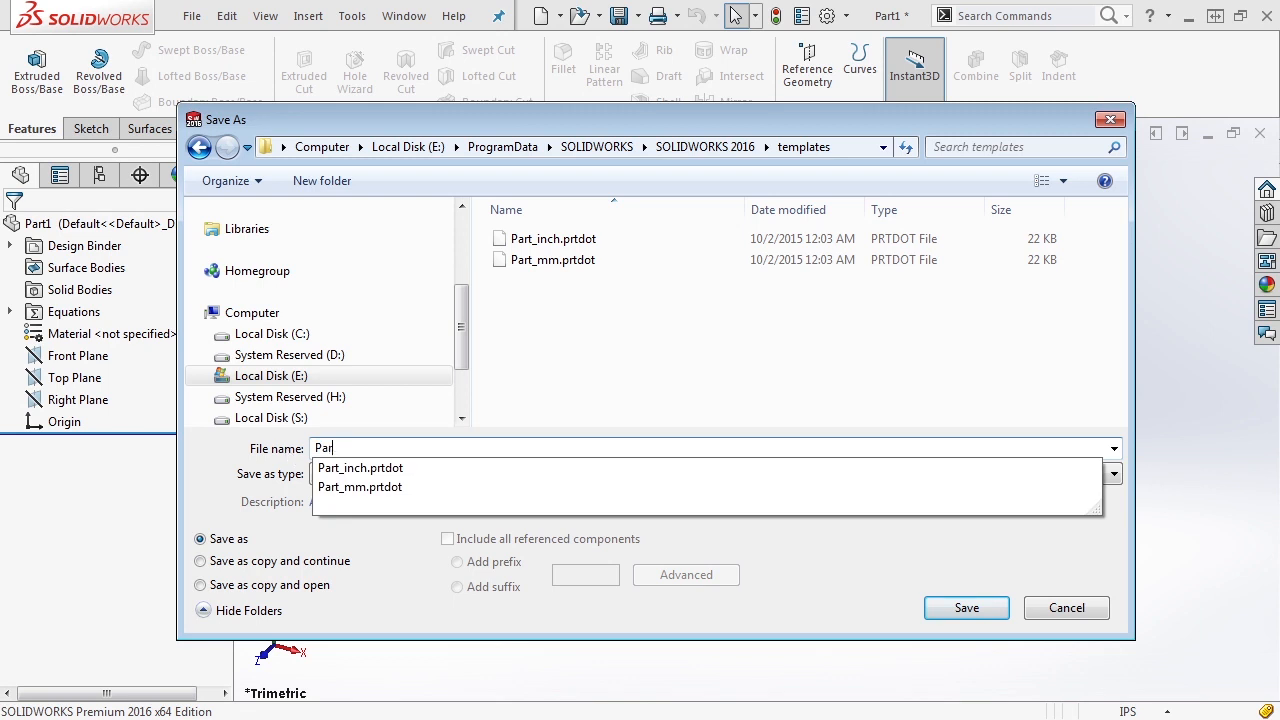
type("t_inch")
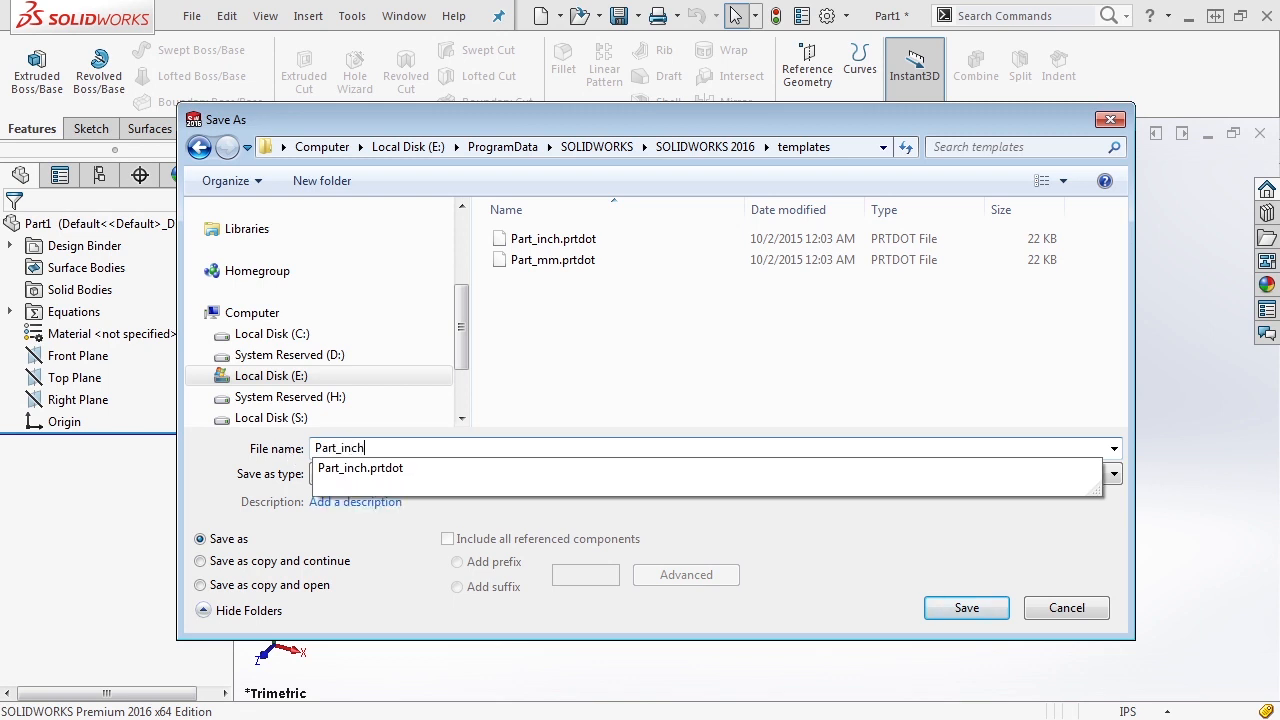
type("_Drafted")
key("Return")
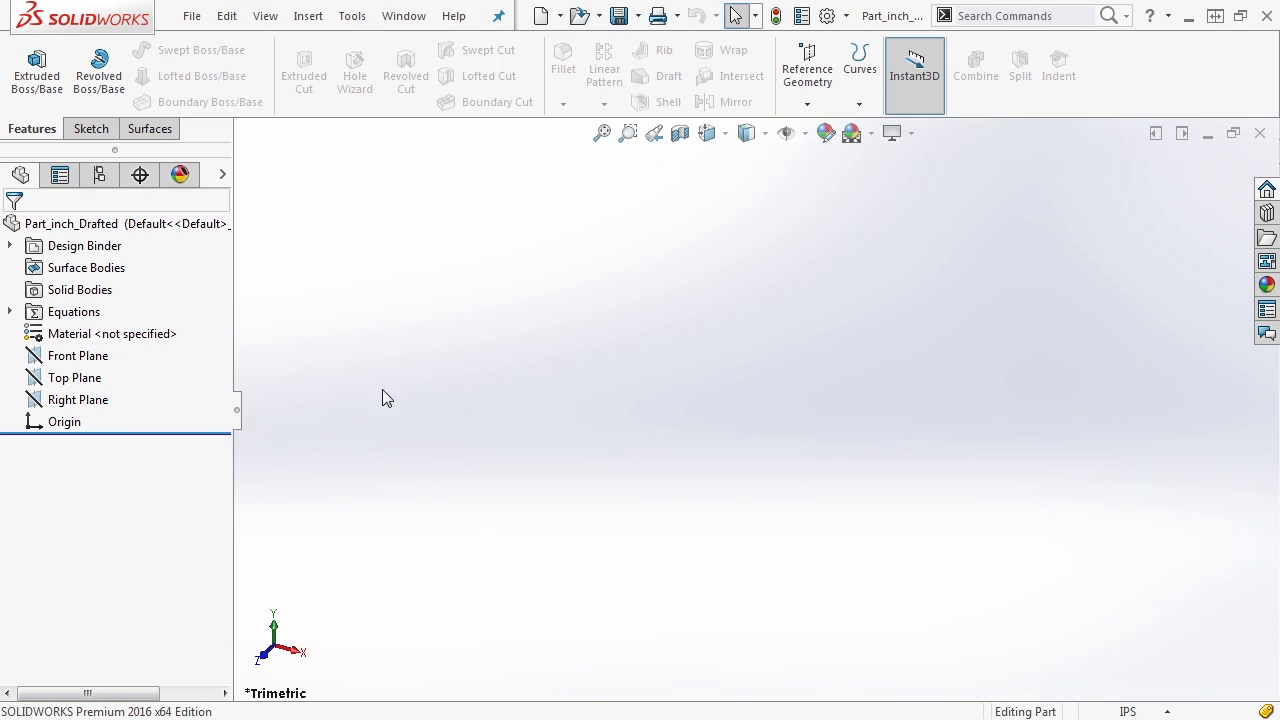
- Close the saved template and create a new part from the Part_inch_Drafted template
left_click(1259, 133)
left_click(400, 16)
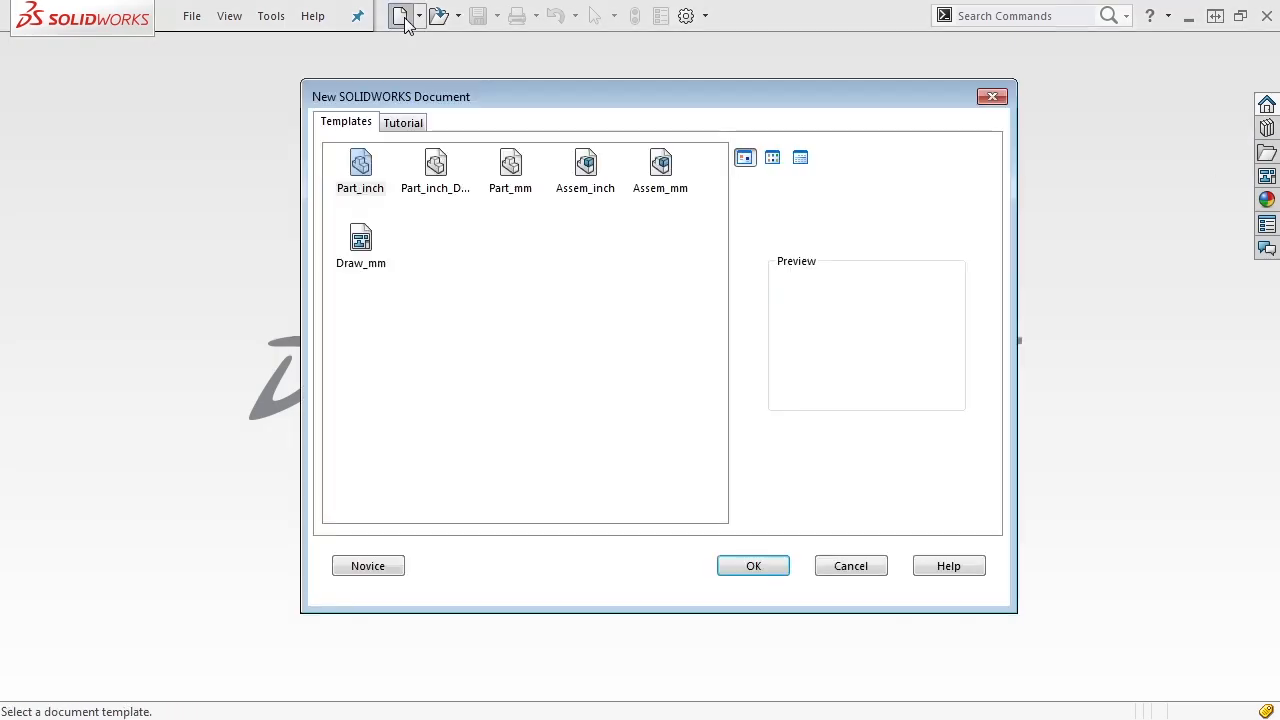
left_click(362, 168)
left_click(448, 166)
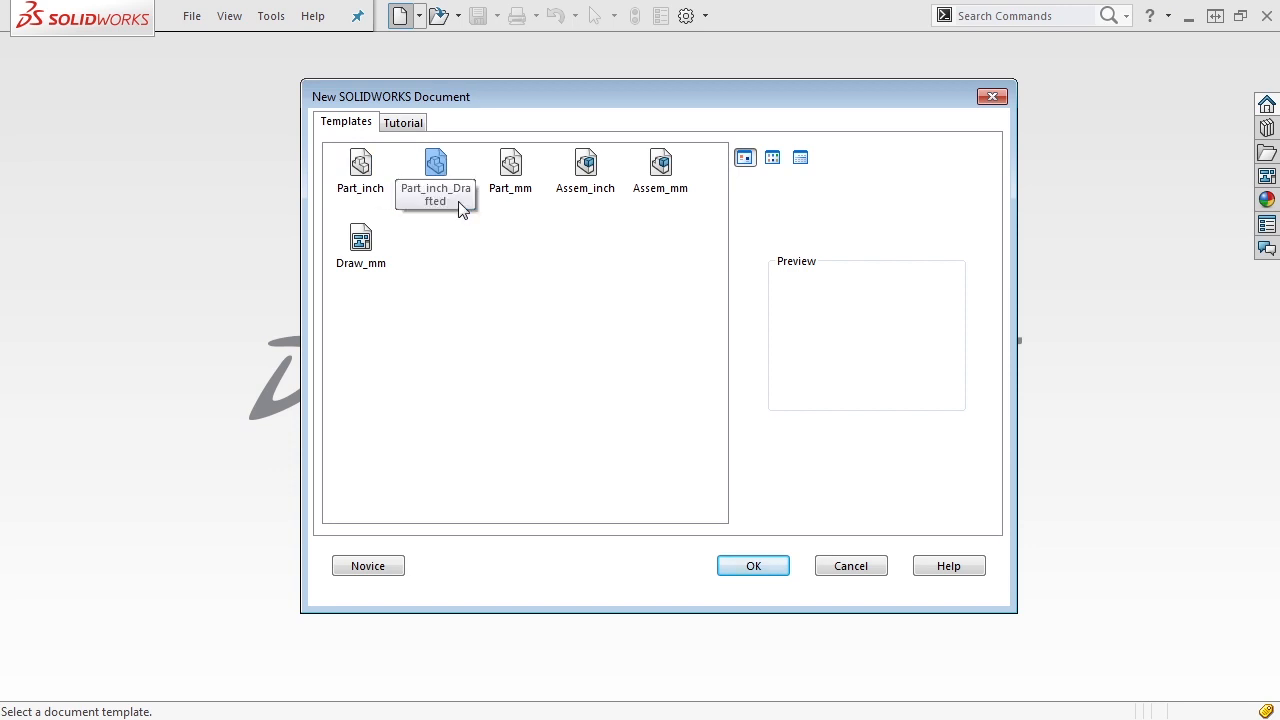
left_click(757, 566)
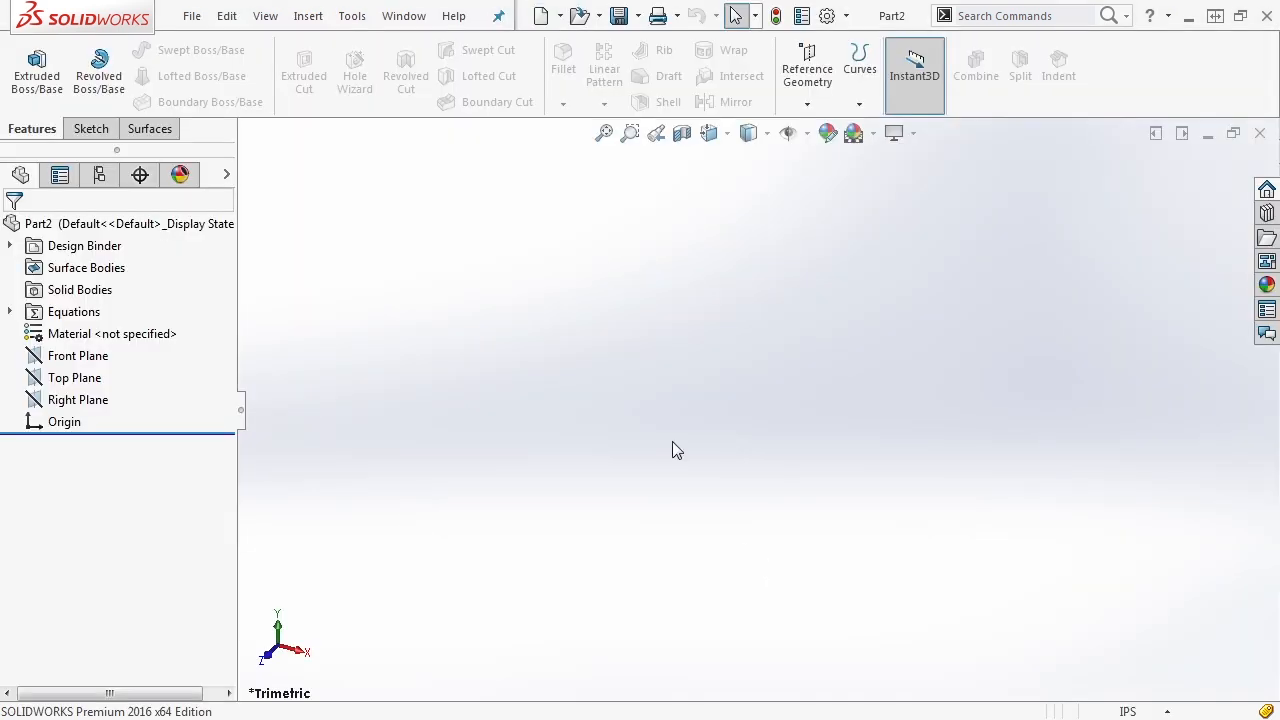
- Check the new part's global variables in the equation manager and close it without changes
right_click(56, 315)
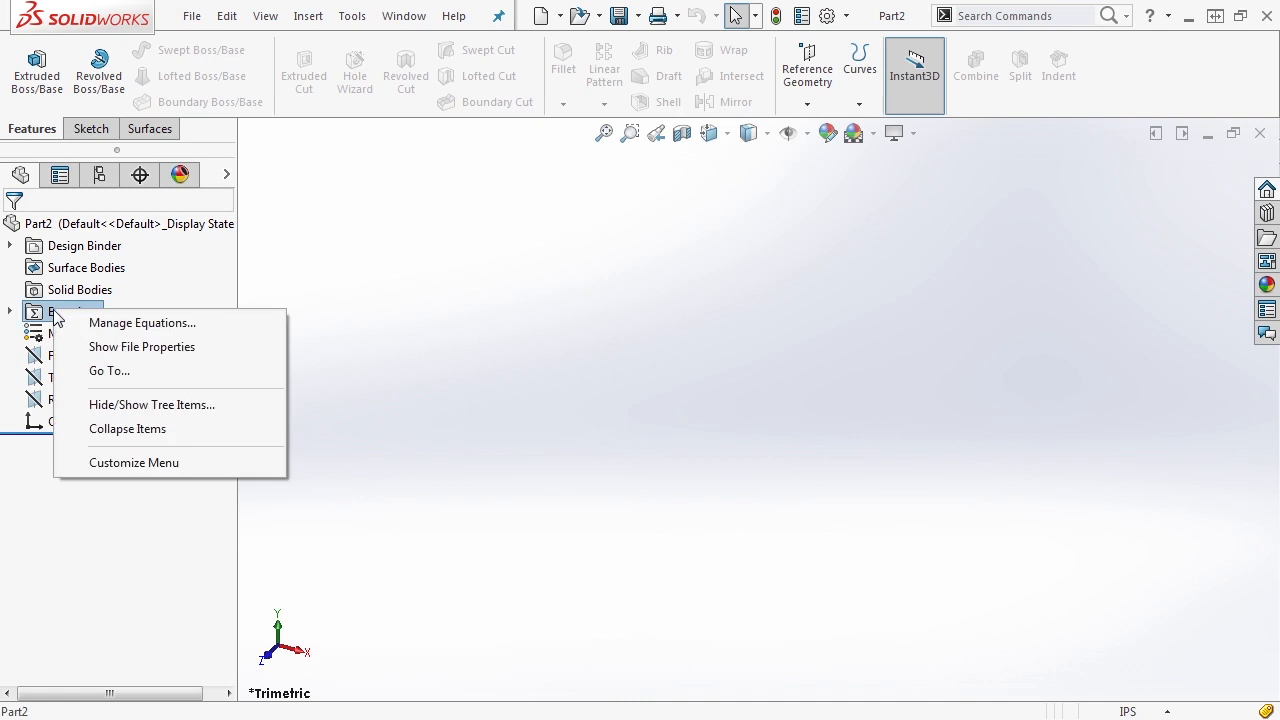
left_click(120, 323)
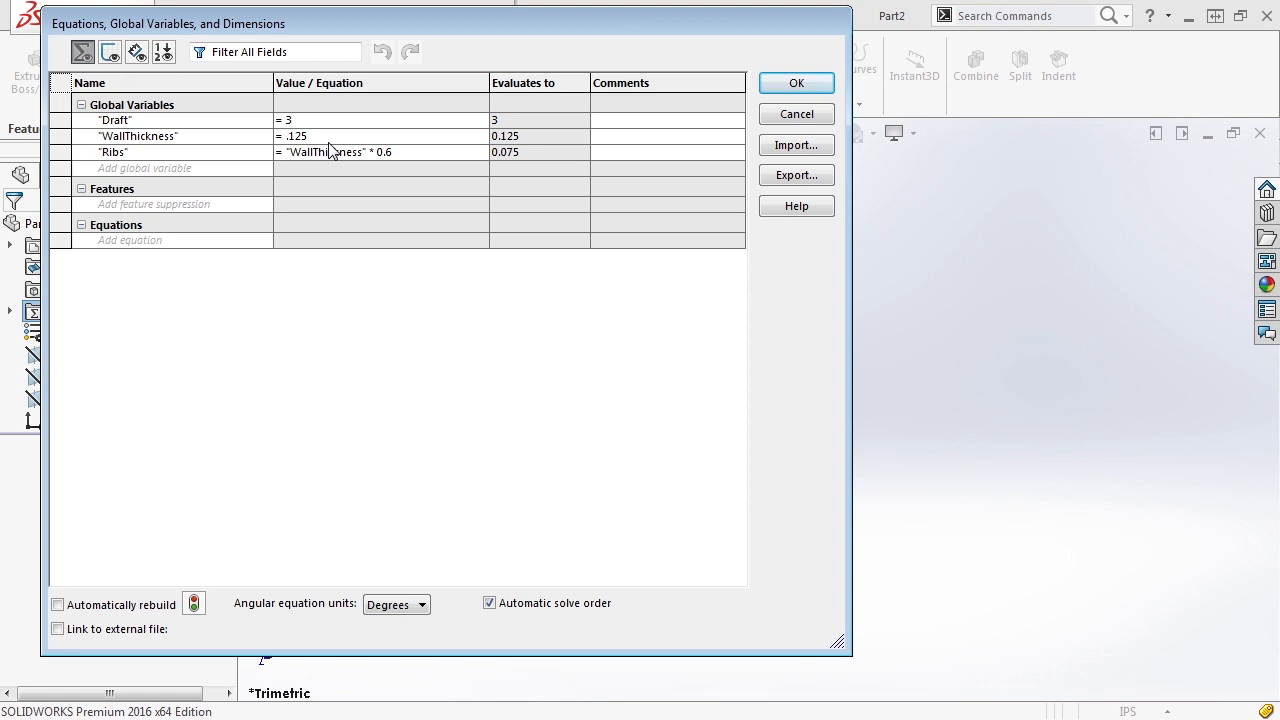
left_click(790, 116)
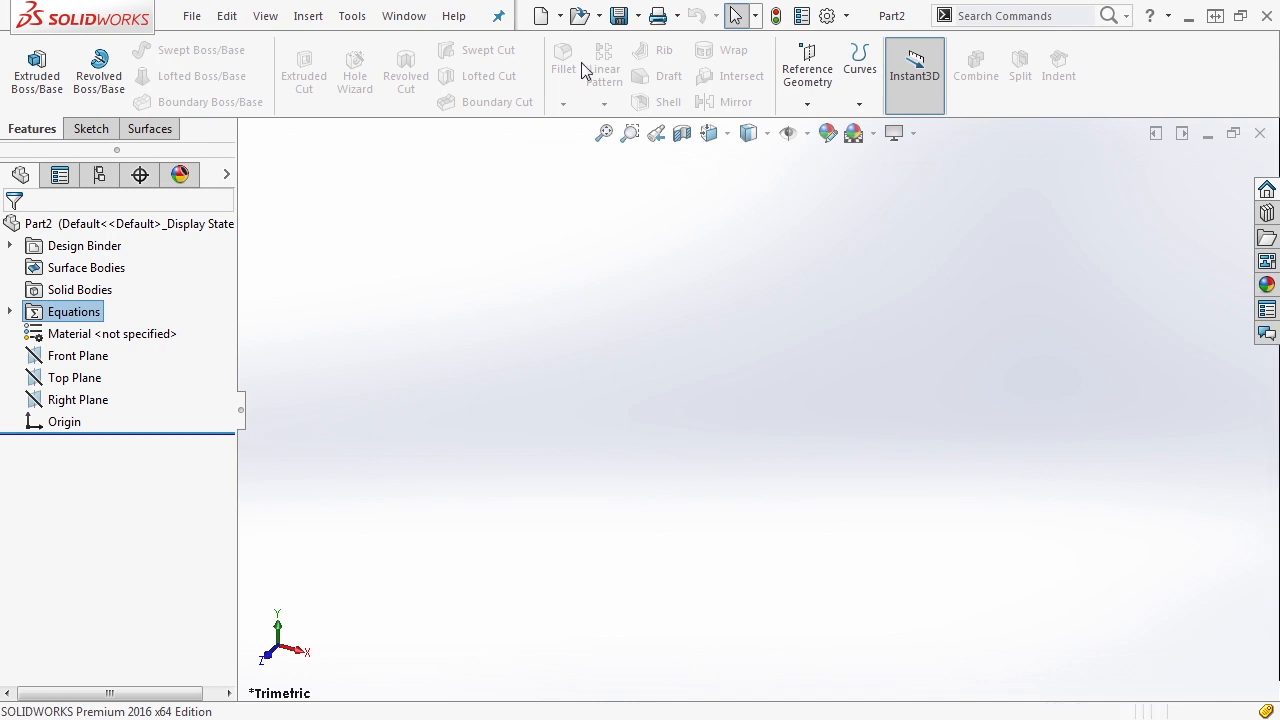
- Open the Mold Tools Example part from the Chapter 05 folder and roll its feature history back to just after Core2
left_click(578, 16)
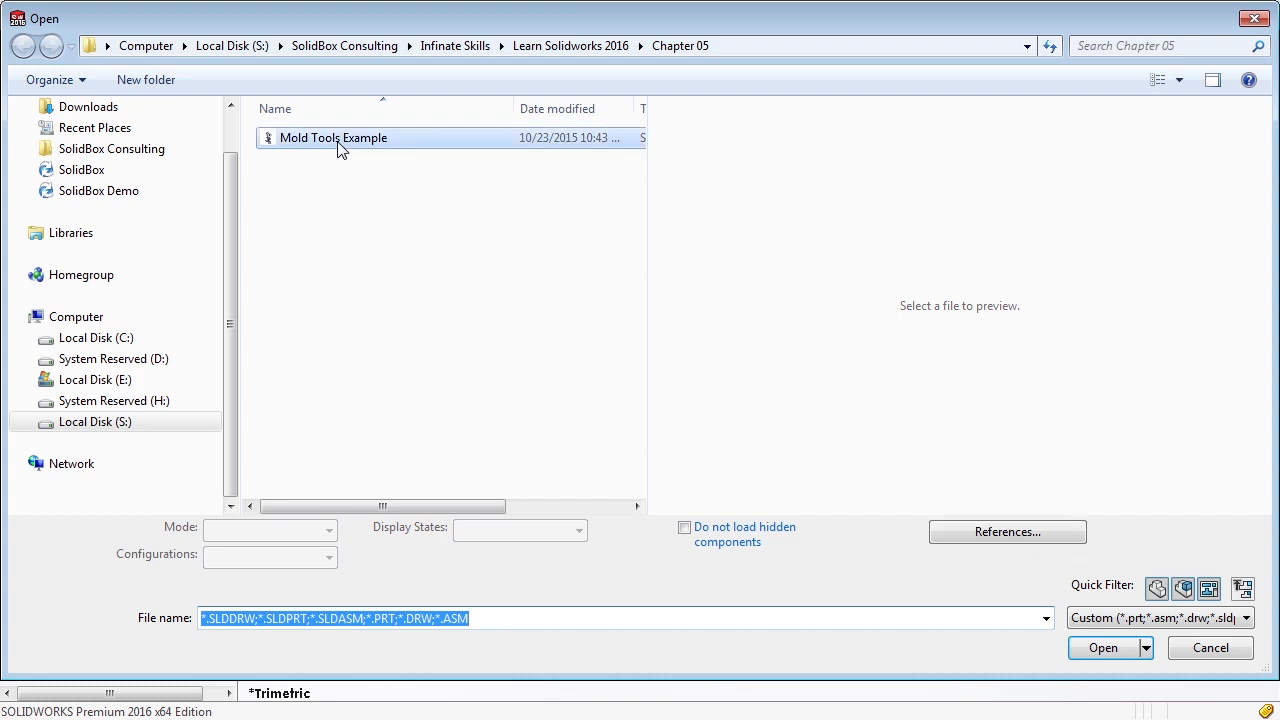
double_click(338, 143)
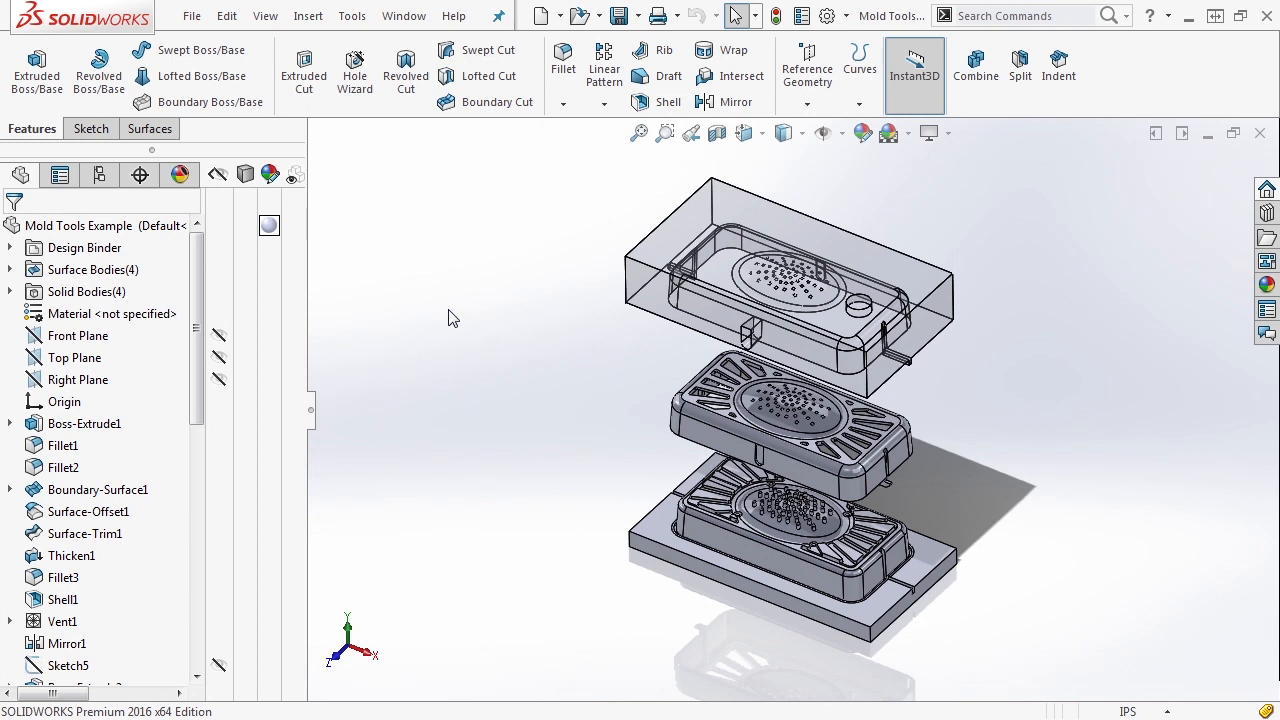
scroll(820, 455, "down", 3)
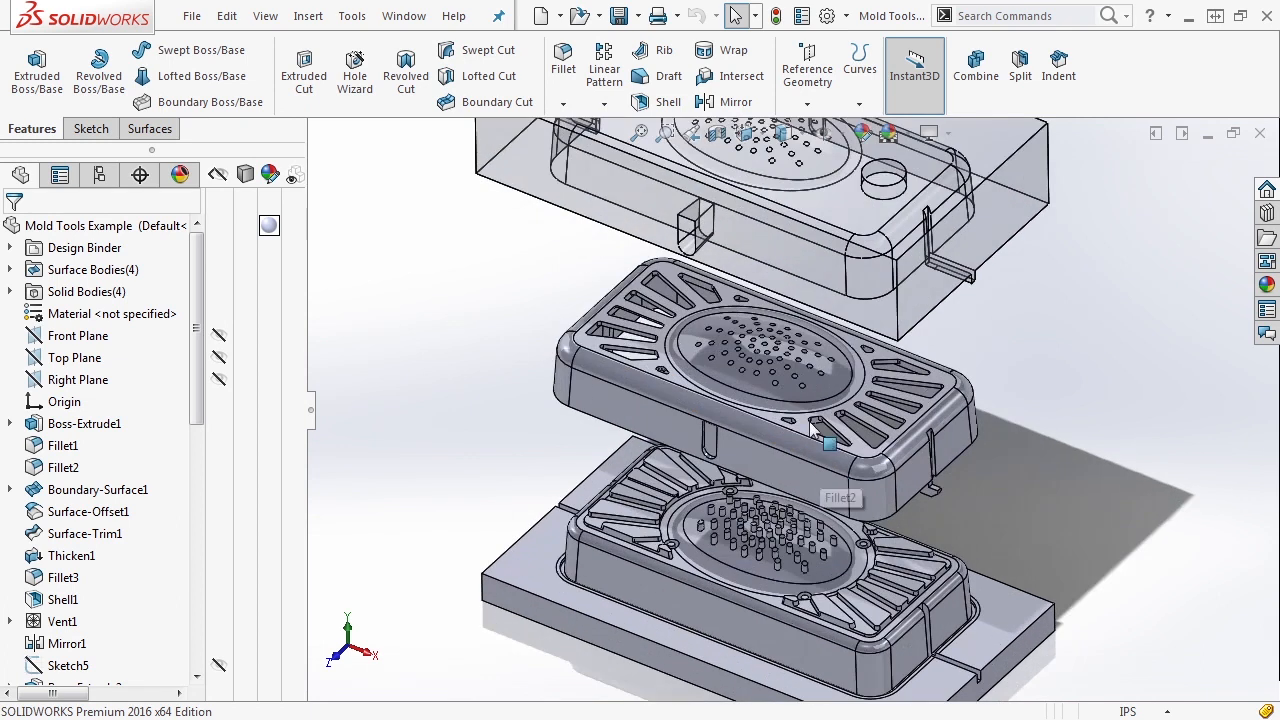
scroll(848, 410, "up", 4)
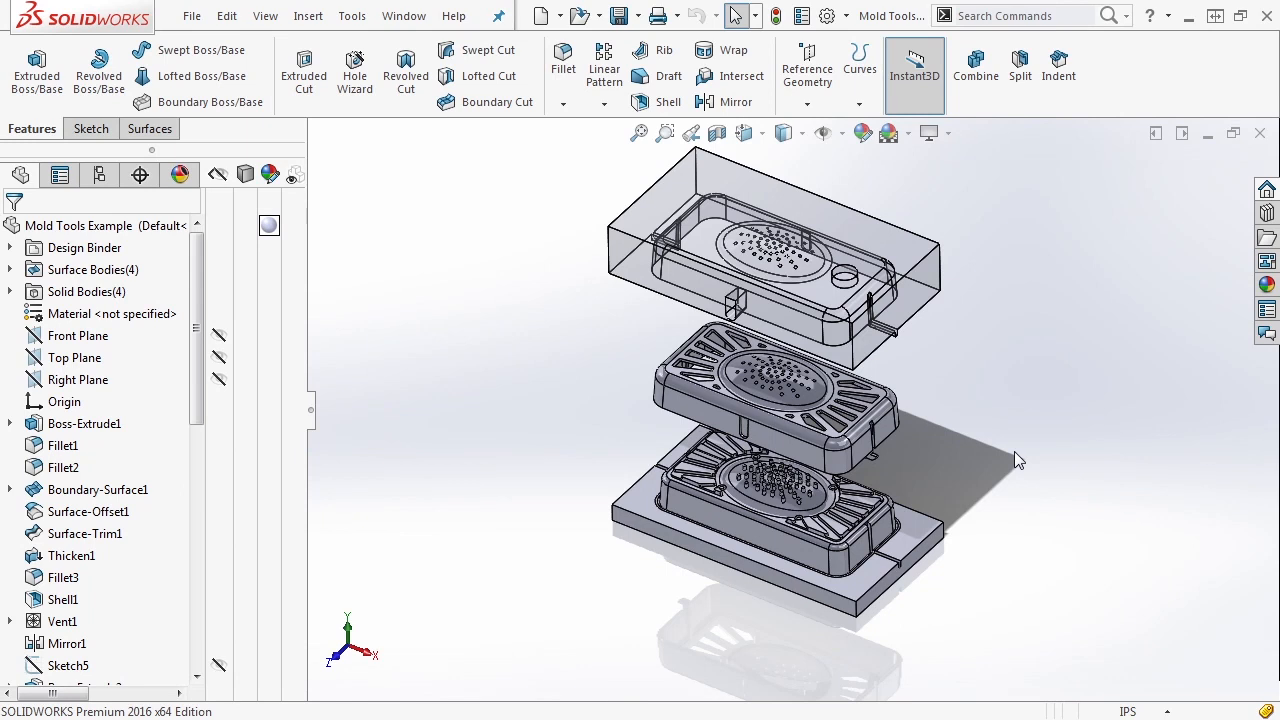
left_click_drag(196, 286, 190, 570)
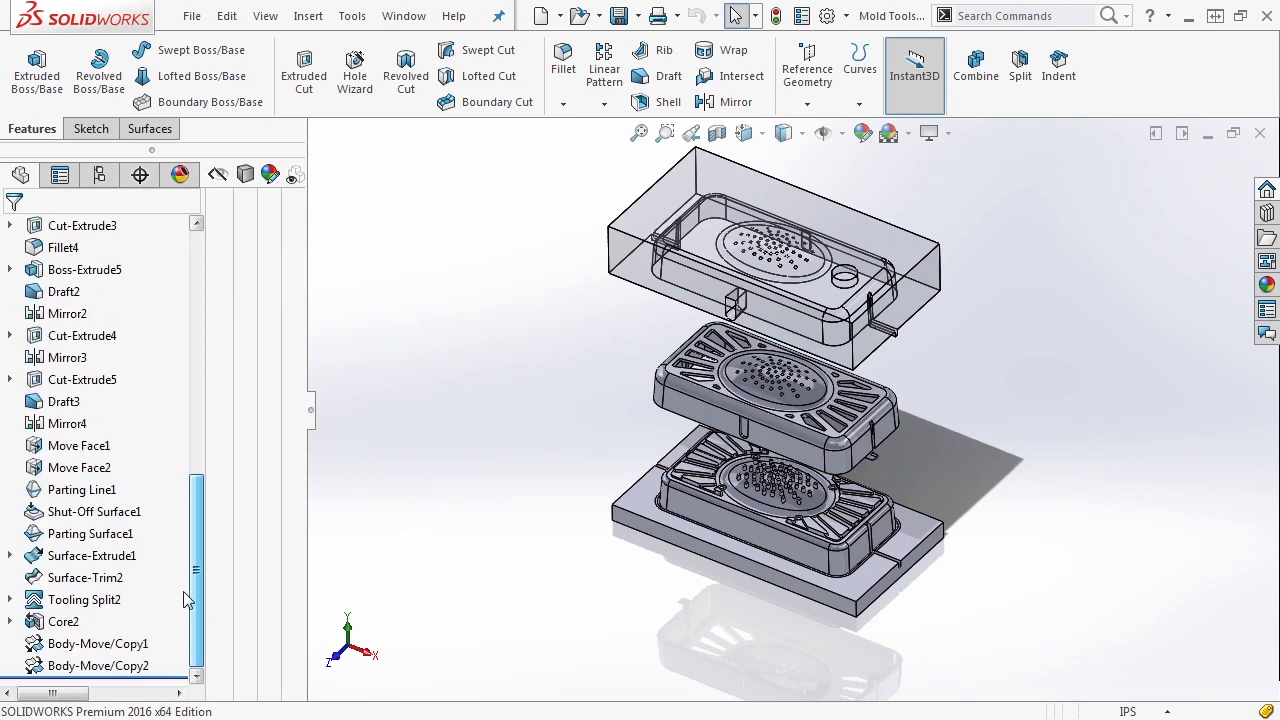
left_click_drag(160, 680, 157, 646)
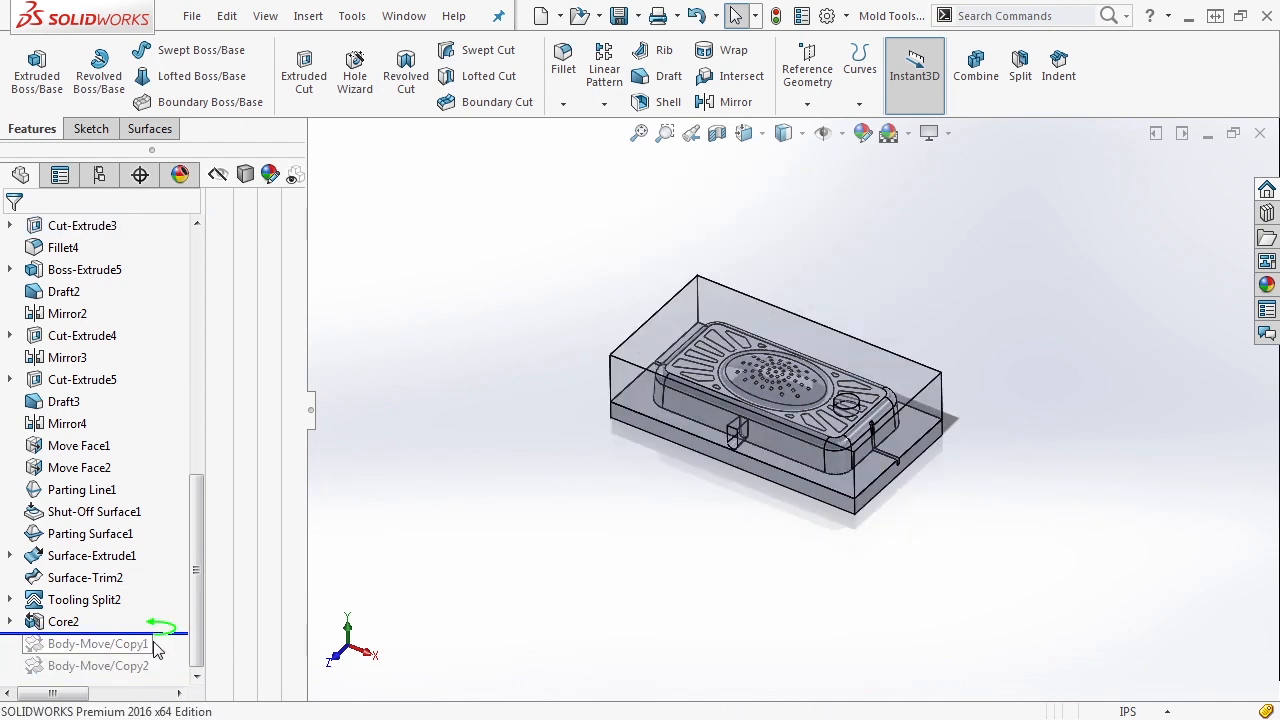
- Section the mold assembly body at the Right Plane with zero offset and show it in the Right view
left_click(716, 134)
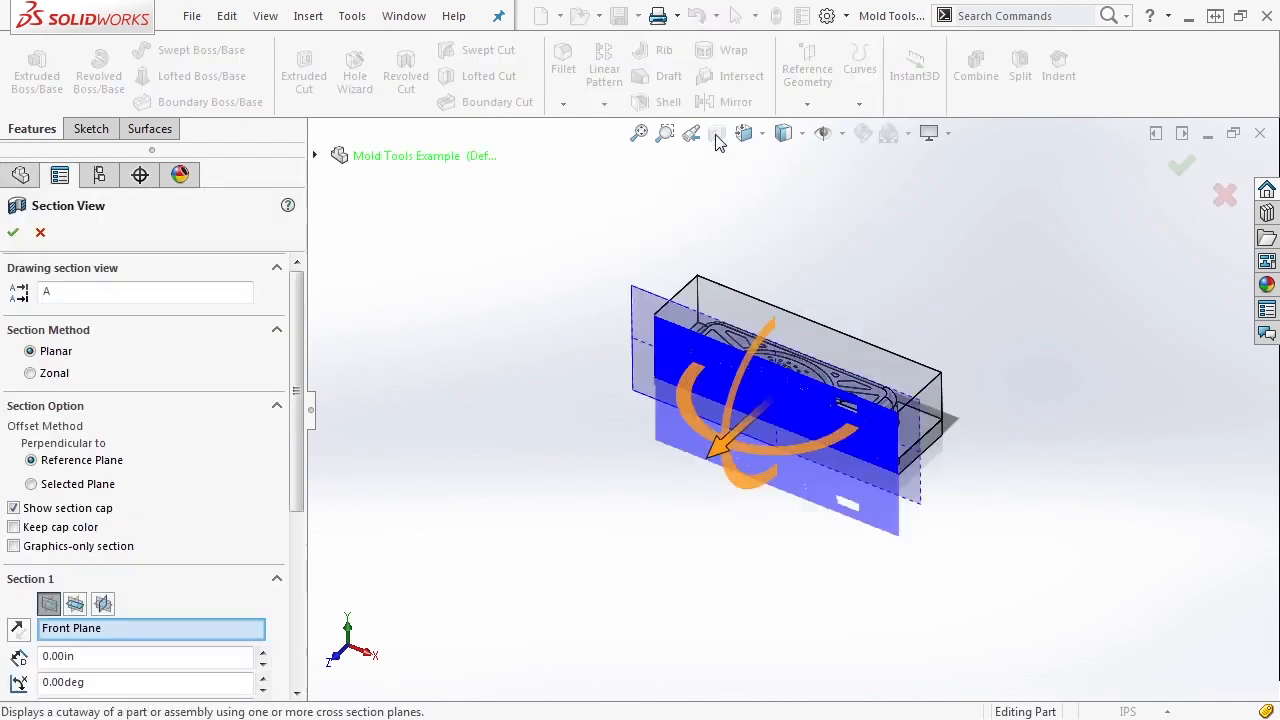
left_click(103, 604)
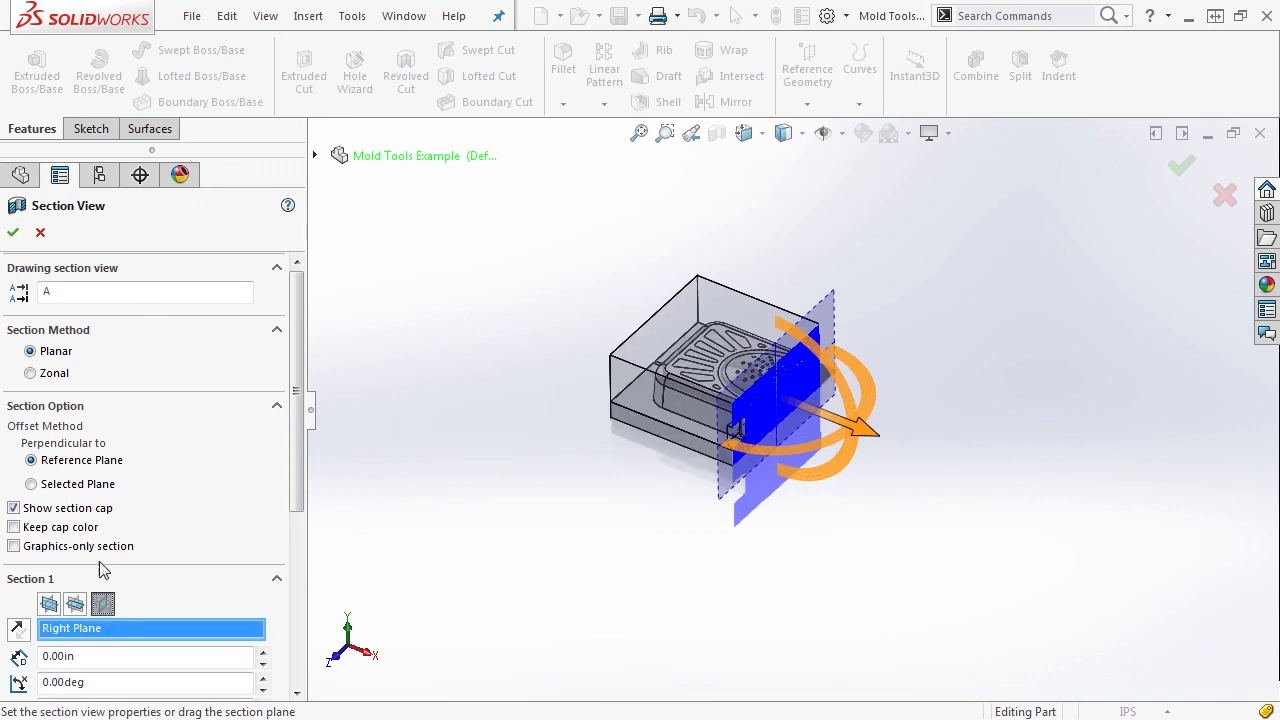
left_click(13, 232)
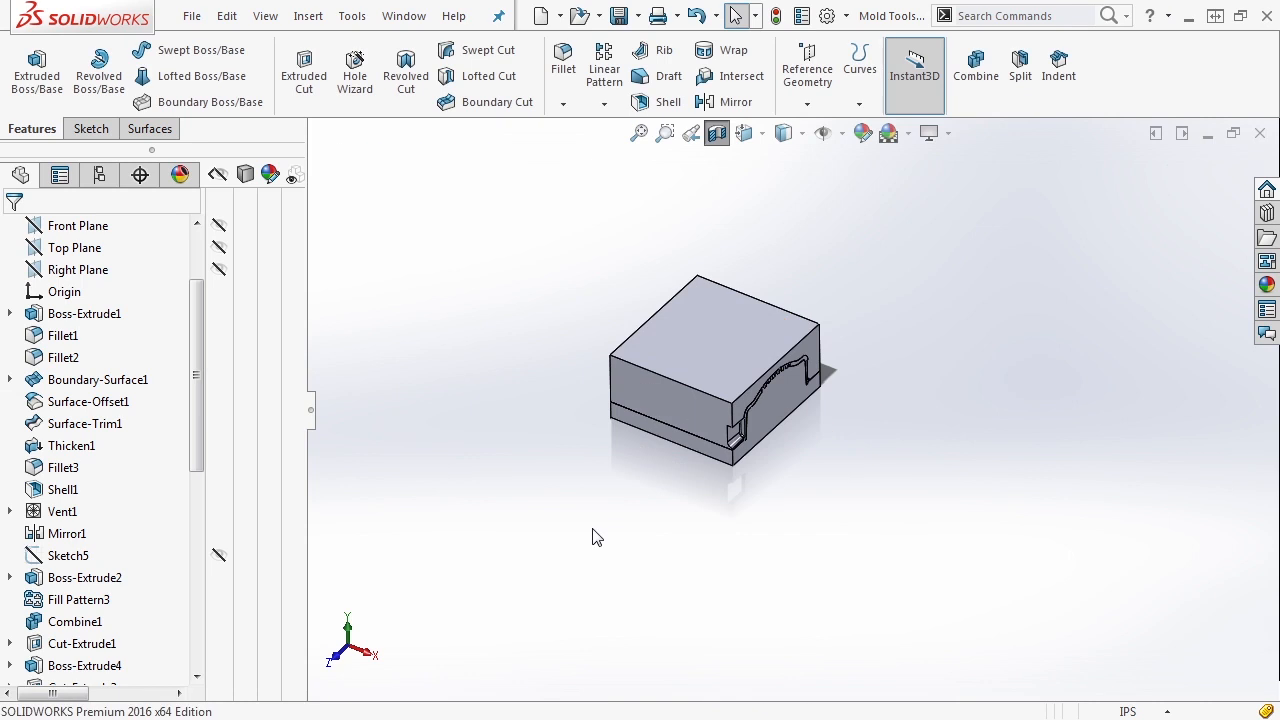
key("ctrl+4")
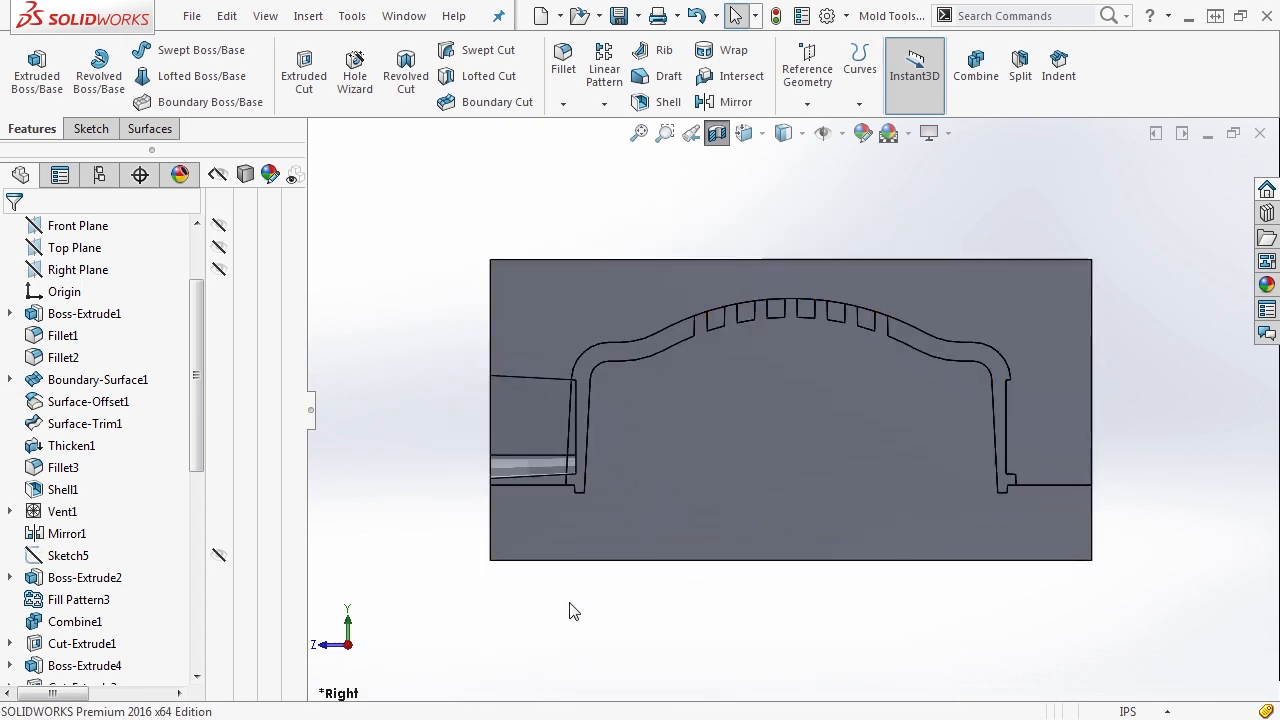
- Hide the Parting Line1 solid body and examine the cavity between the mold halves in the section
scroll(100, 330, "up", 3)
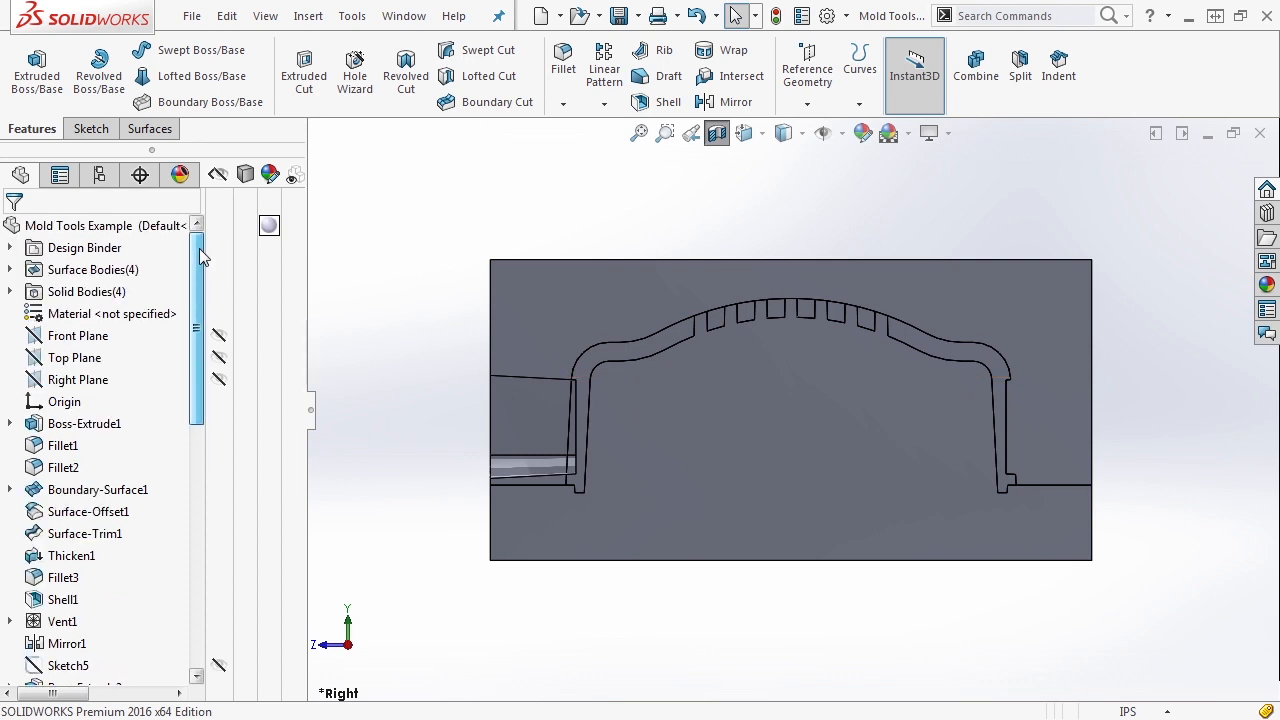
left_click(10, 291)
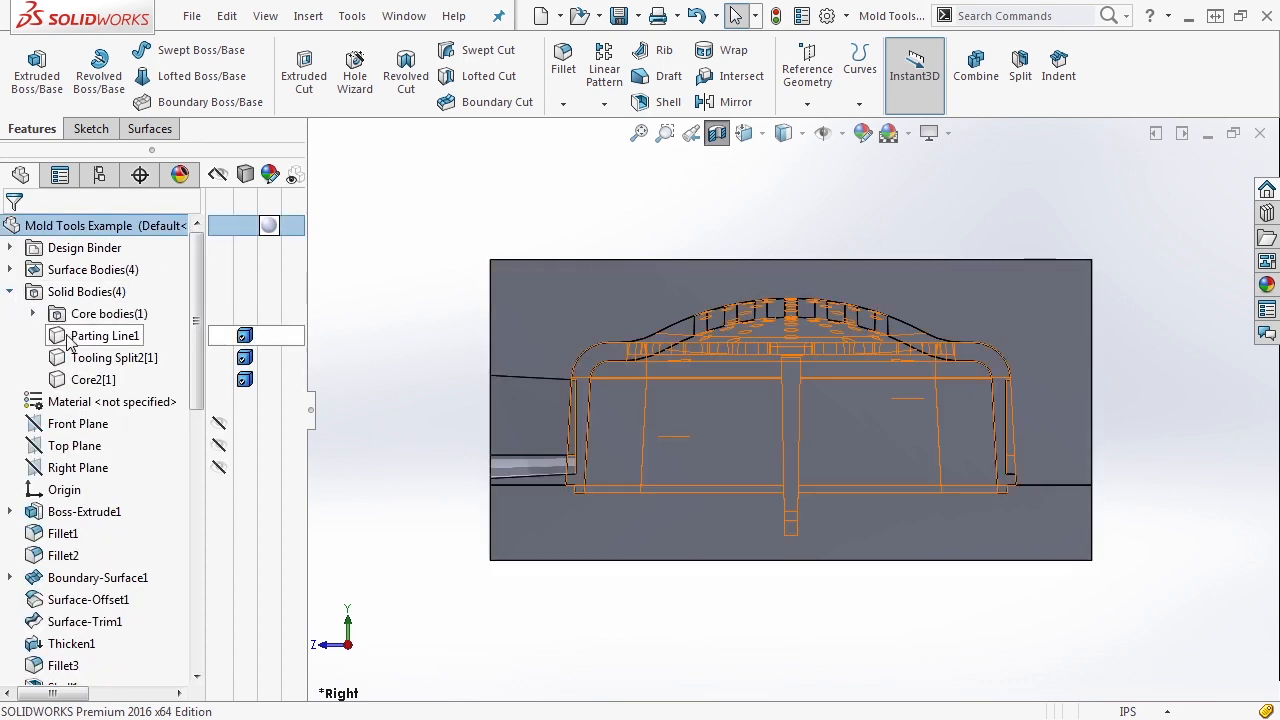
left_click(222, 343)
left_click(222, 343)
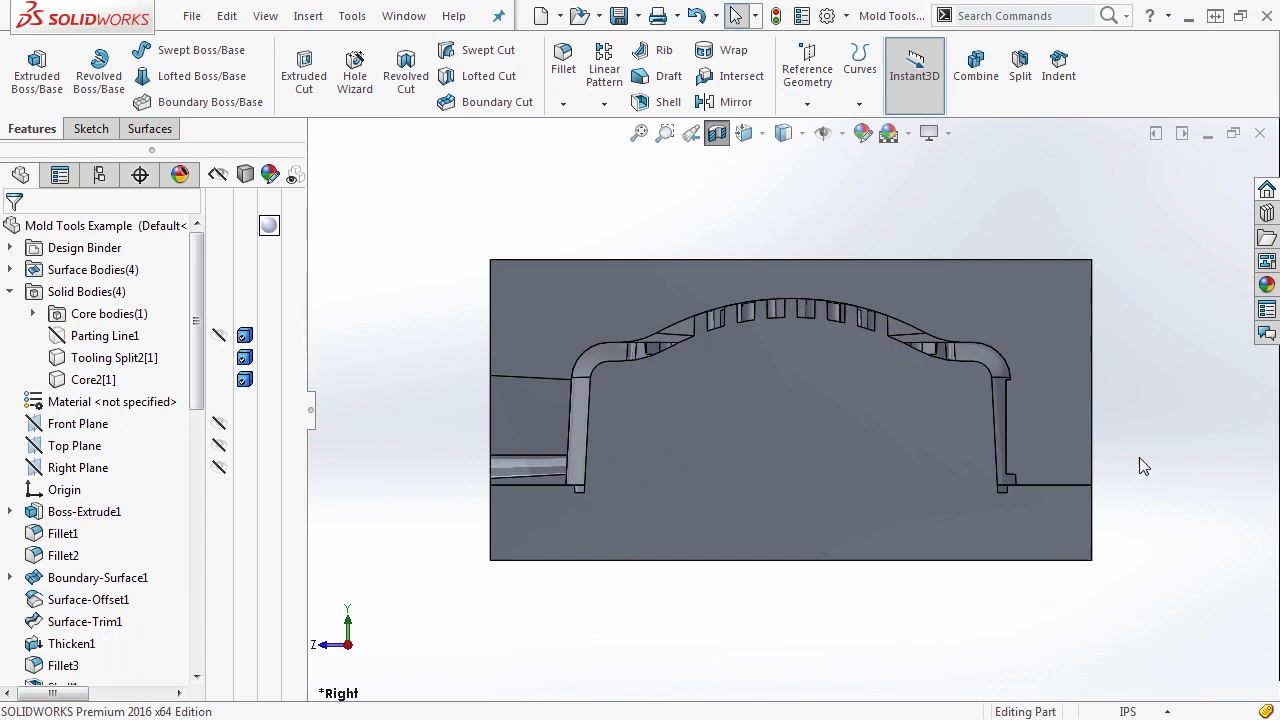
scroll(1071, 429, "down", 6)
scroll(905, 333, "up", 3)
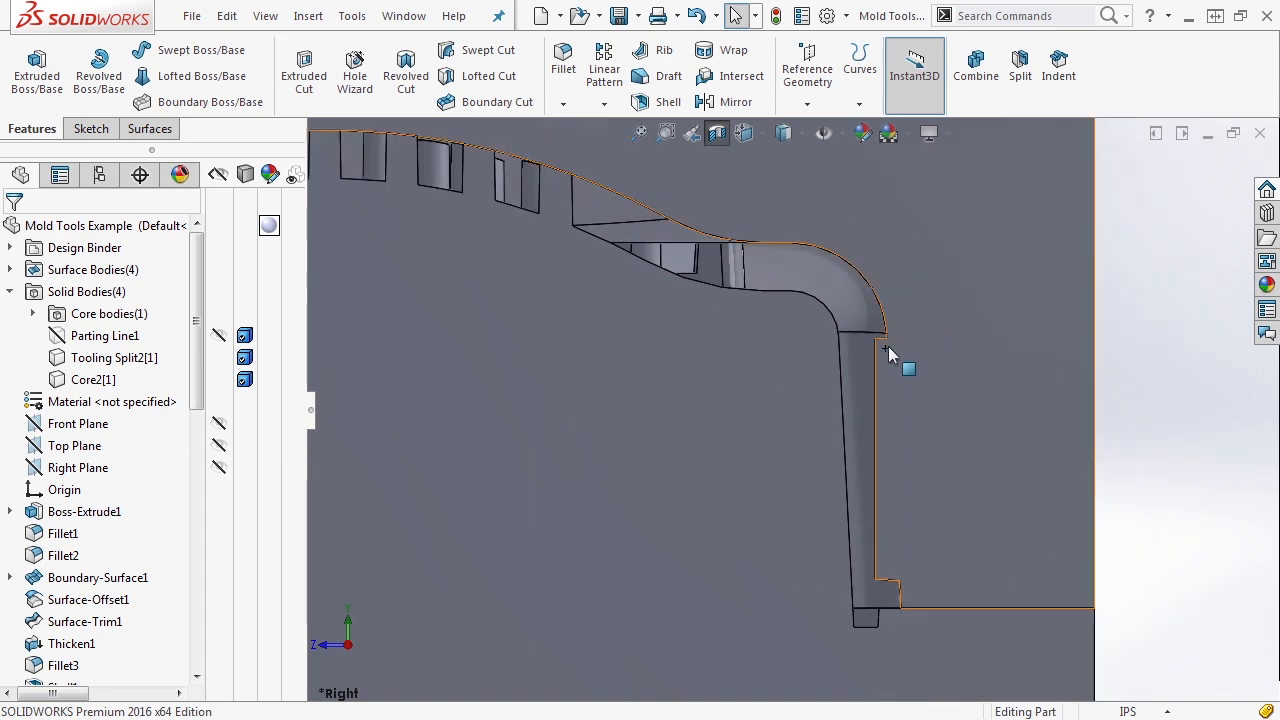
scroll(939, 402, "up", 8)
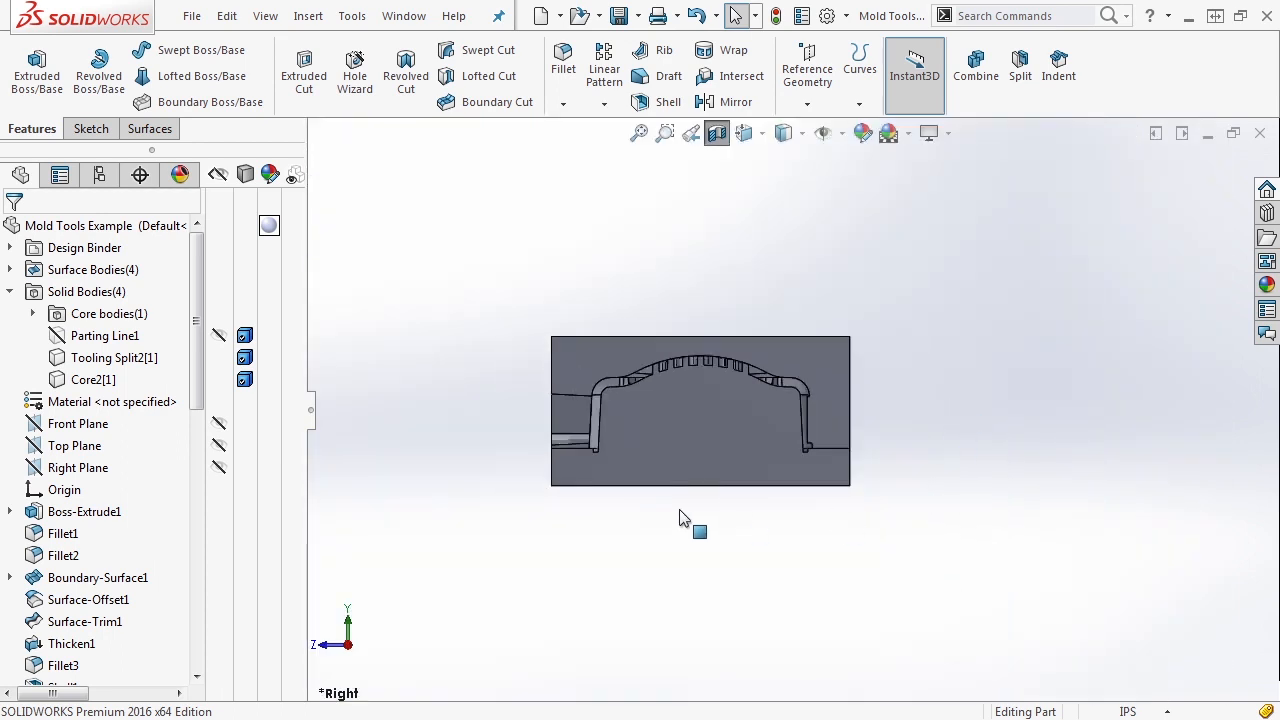
middle_click_drag(697, 451, 715, 540)
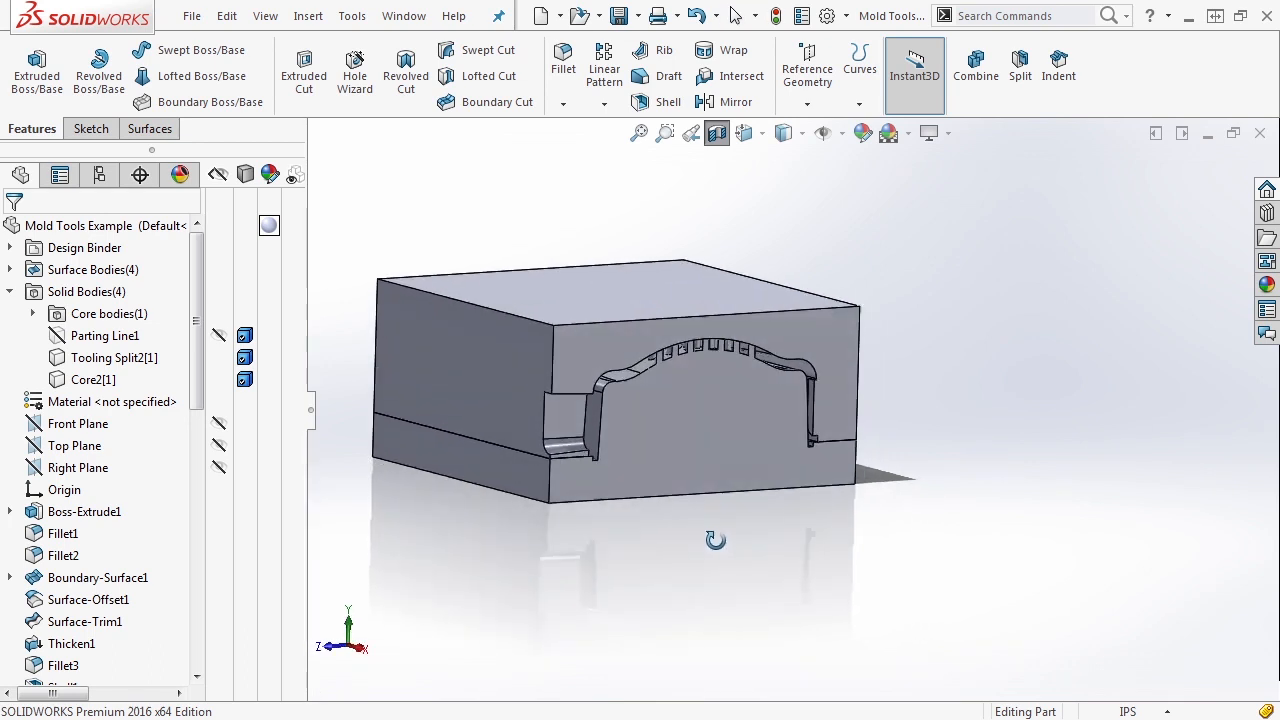
- Examine the side-core cavity in the Right Plane section, and turn off the section view
scroll(591, 423, "down", 5)
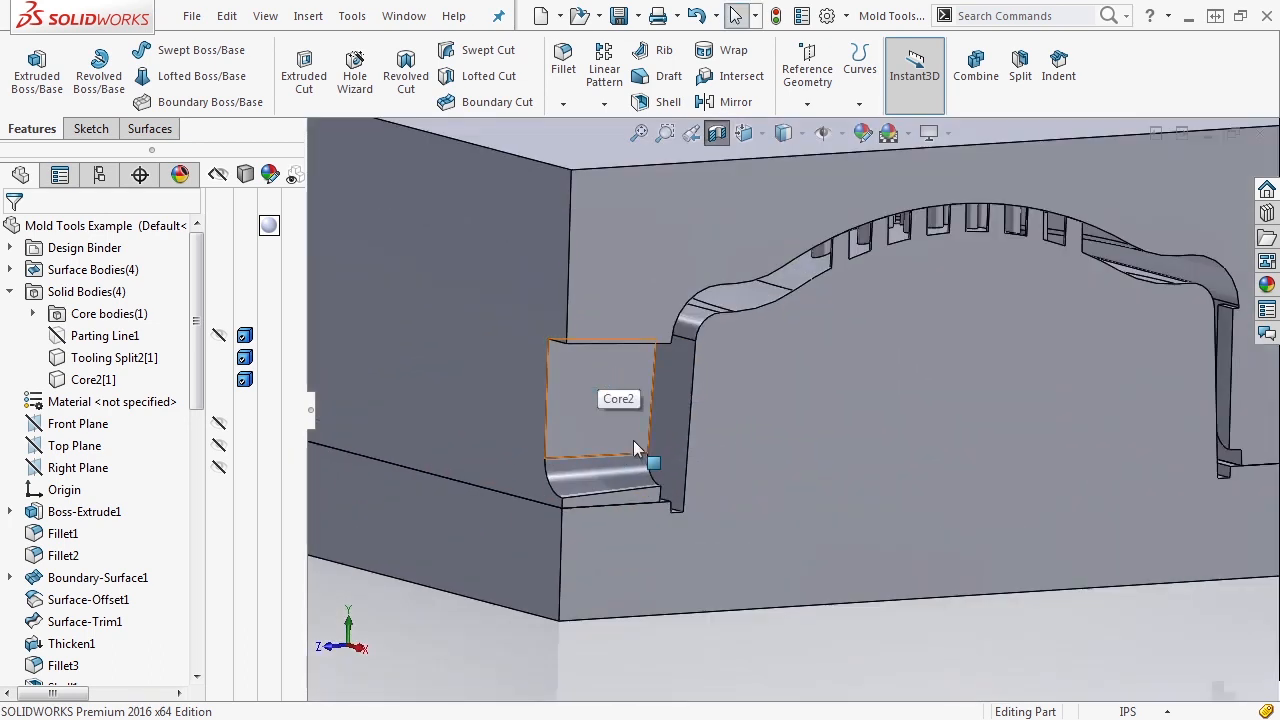
scroll(633, 445, "up", 5)
scroll(895, 581, "up", 2)
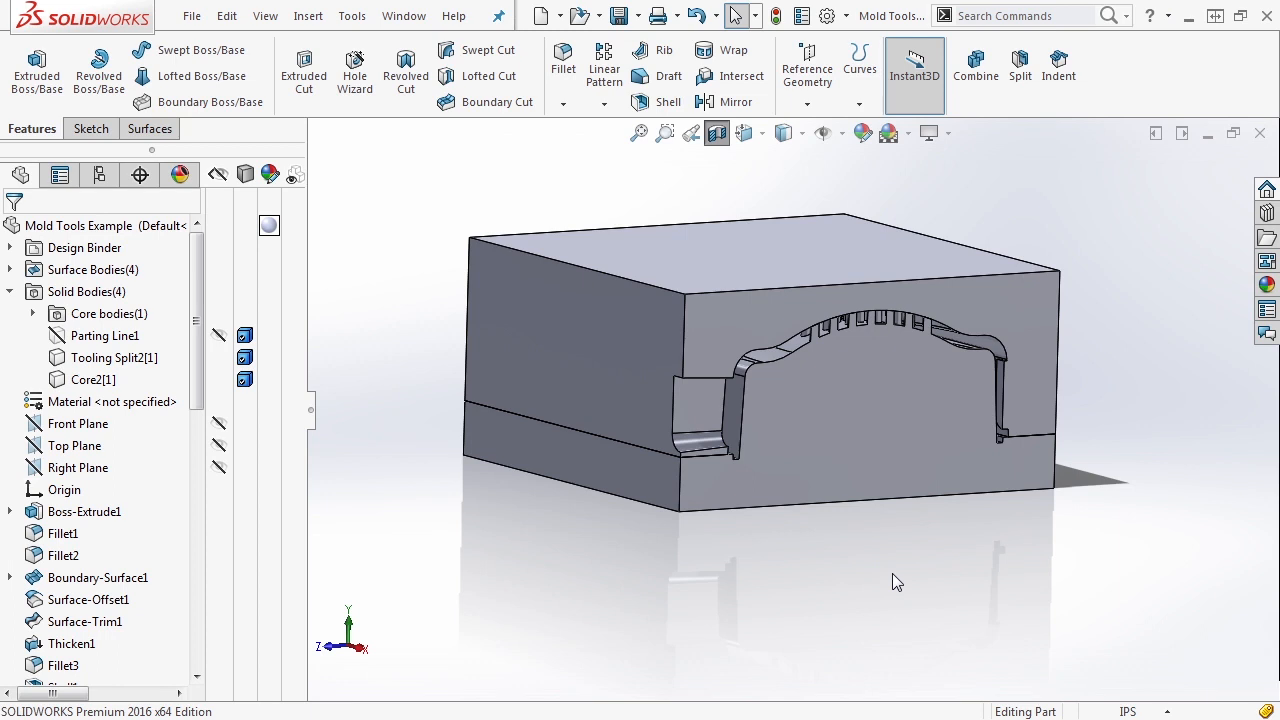
left_click(717, 135)
key("z")
key("z")
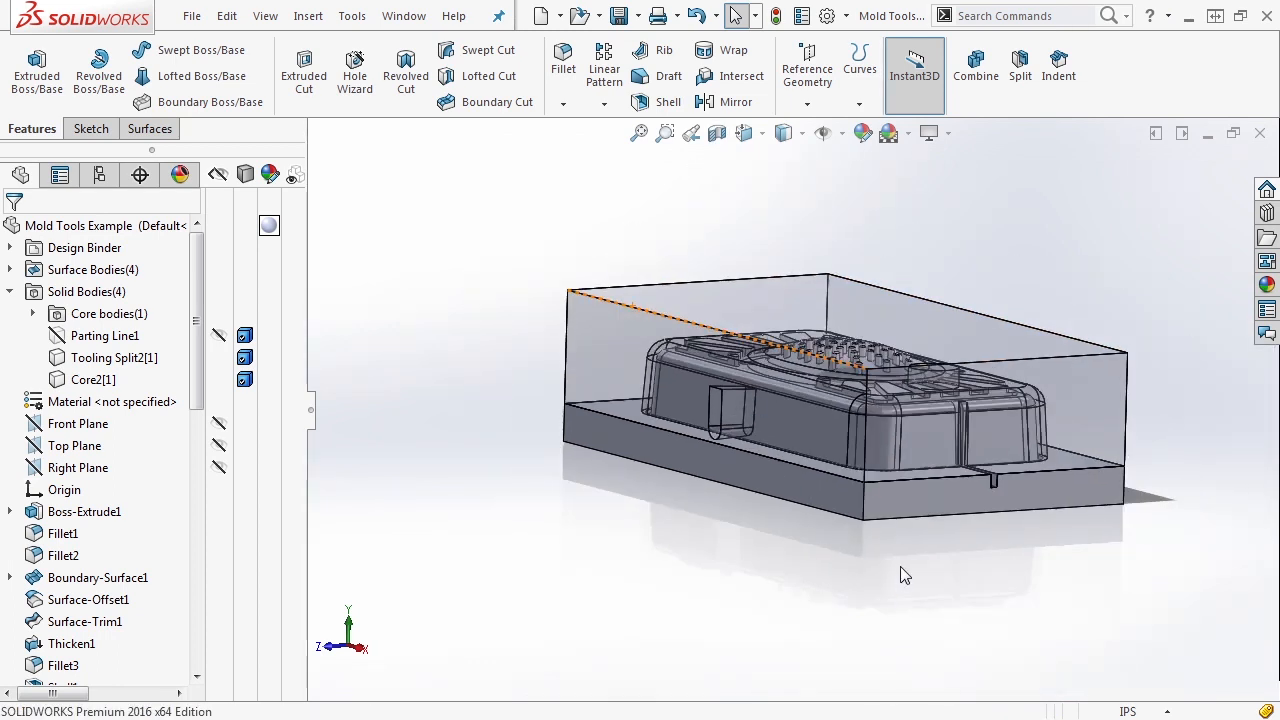
- Examine the round-ended side slots along both long walls of the mold tooling
middle_click_drag(911, 565, 778, 489)
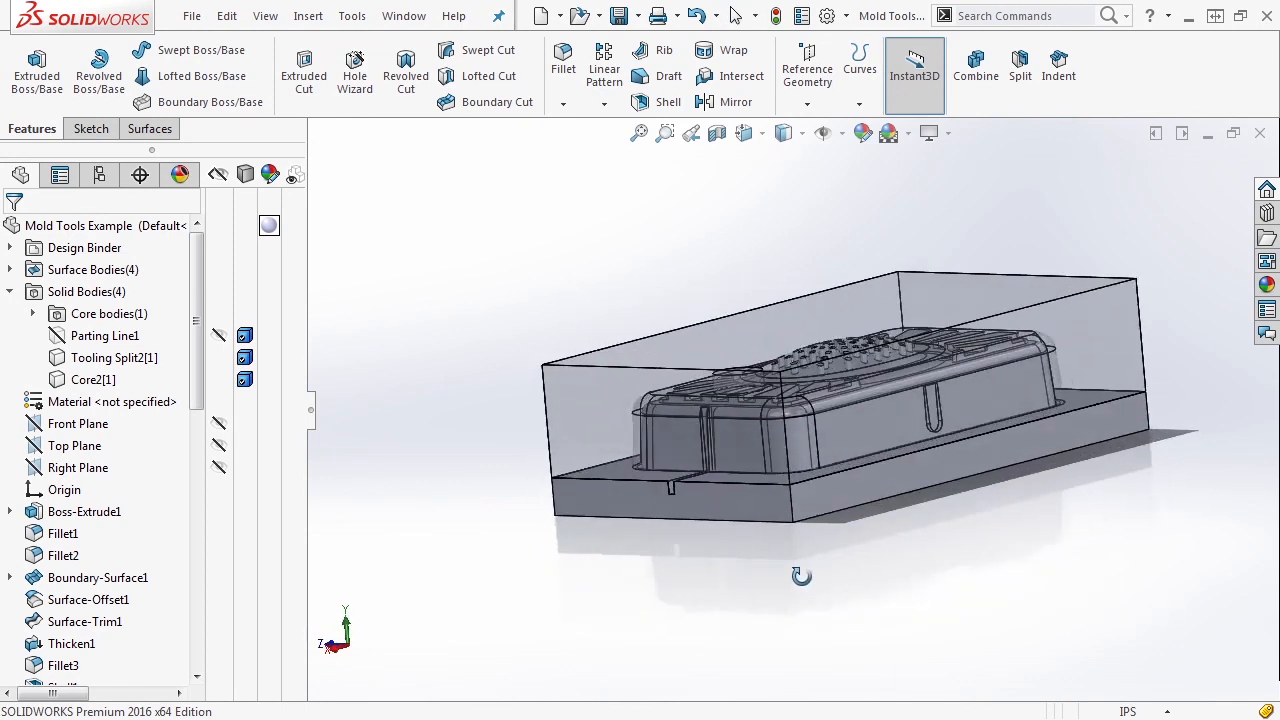
scroll(905, 408, "down", 6)
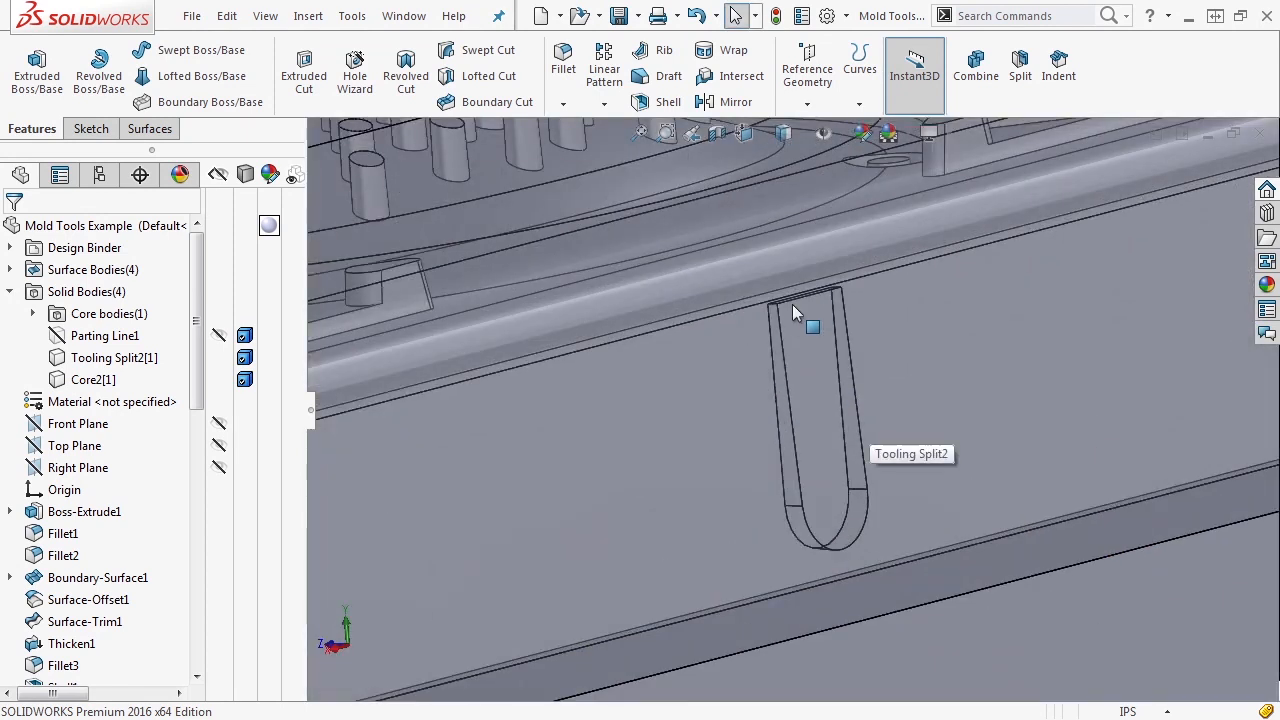
scroll(866, 391, "up", 5)
middle_click_drag(851, 471, 591, 463)
scroll(622, 441, "down", 5)
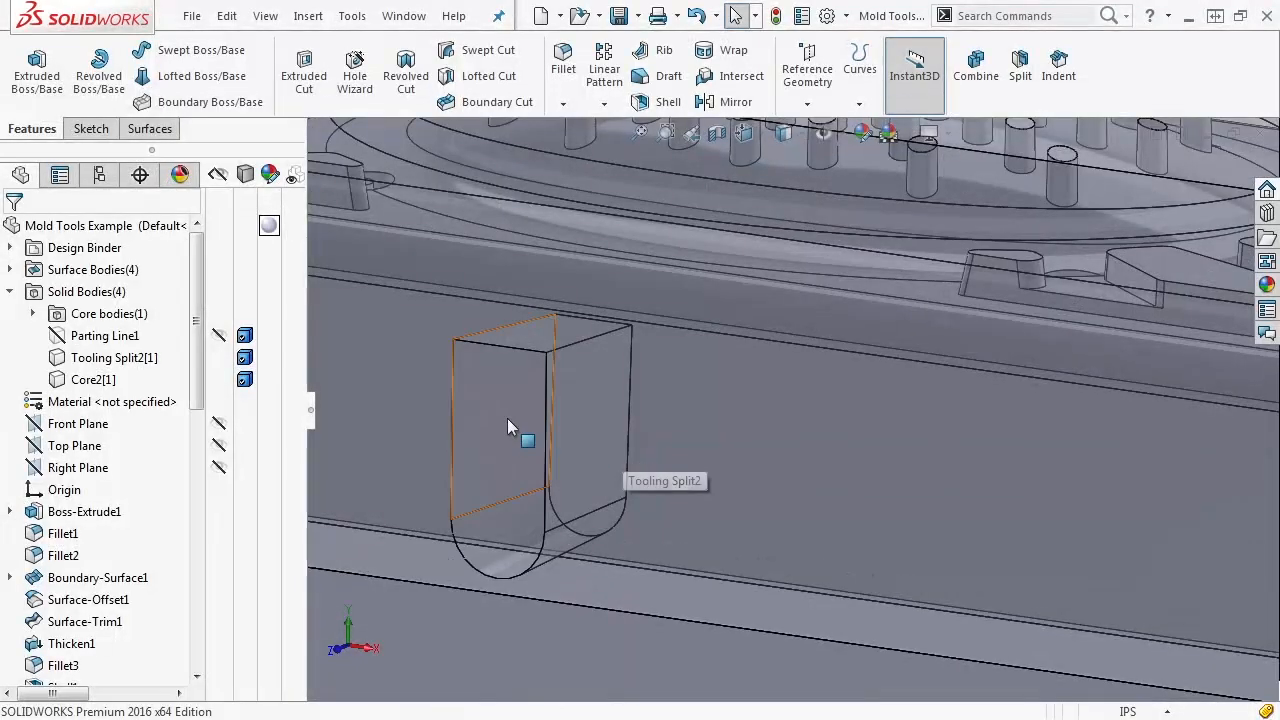
- Show the Core2[2] body from the Core bodies folder, examine it in its side slot, and hide it again
left_click(32, 313)
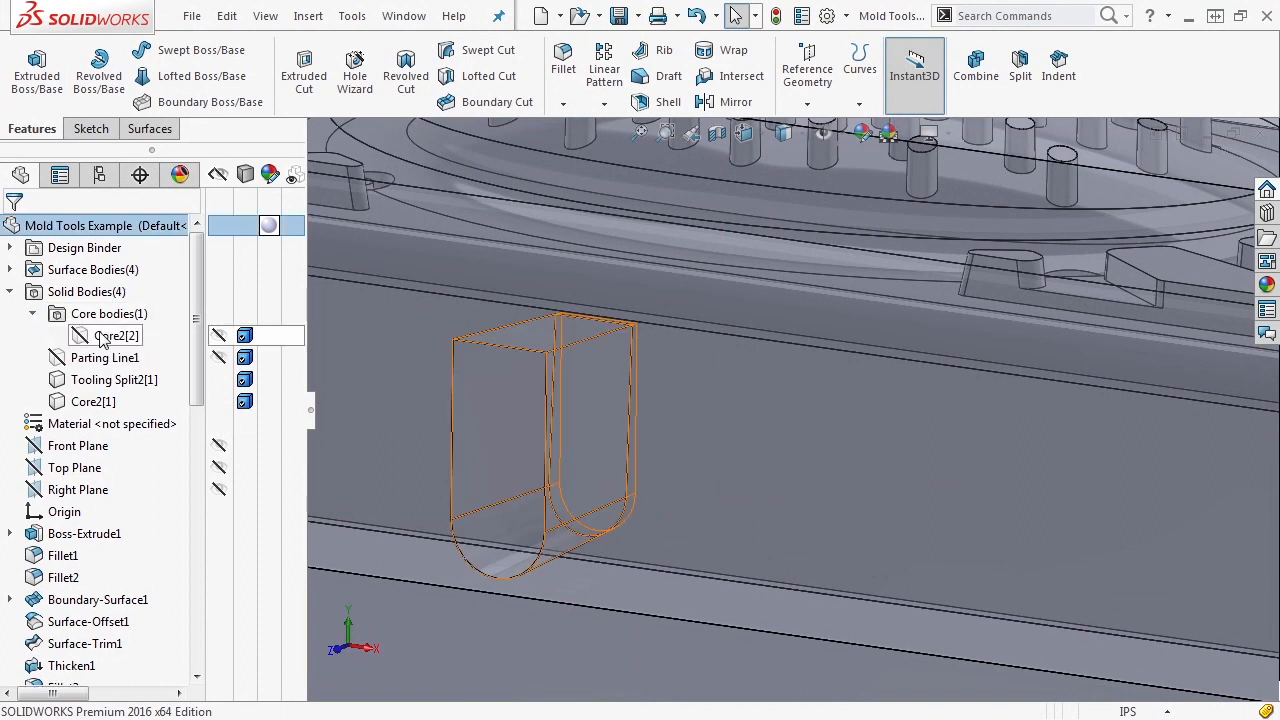
left_click(219, 336)
scroll(548, 423, "up", 4)
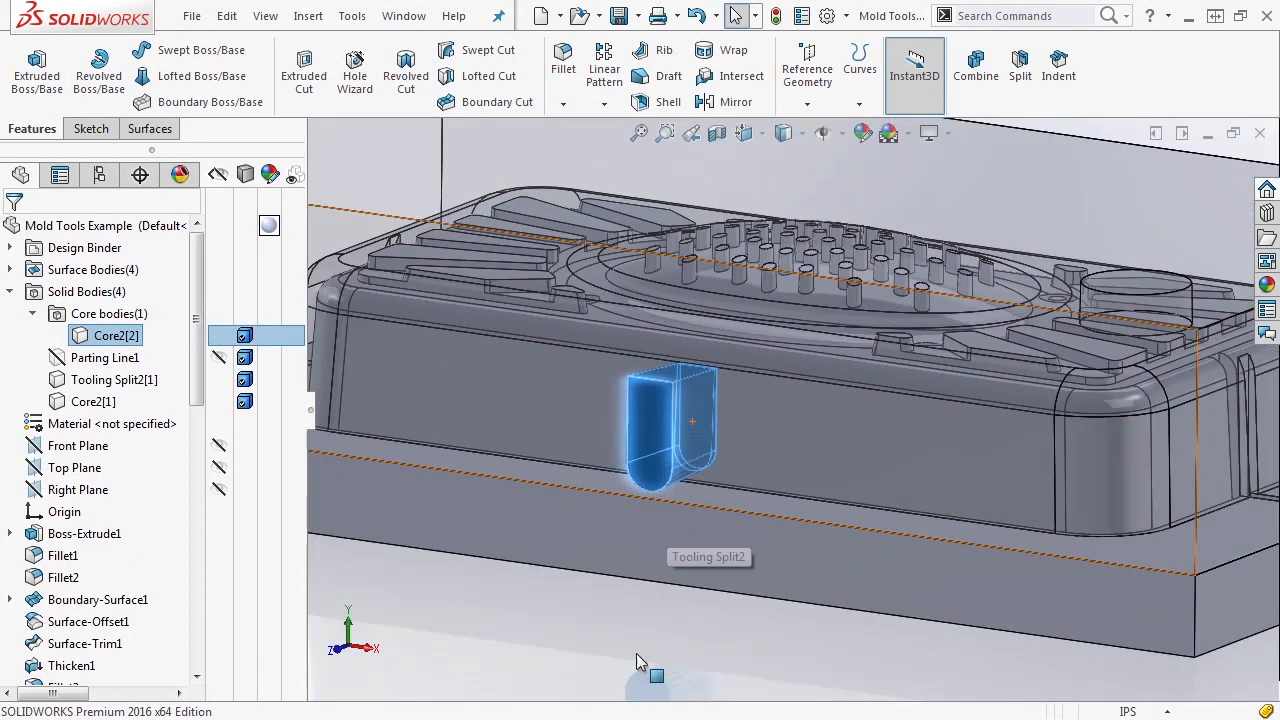
left_click(637, 627)
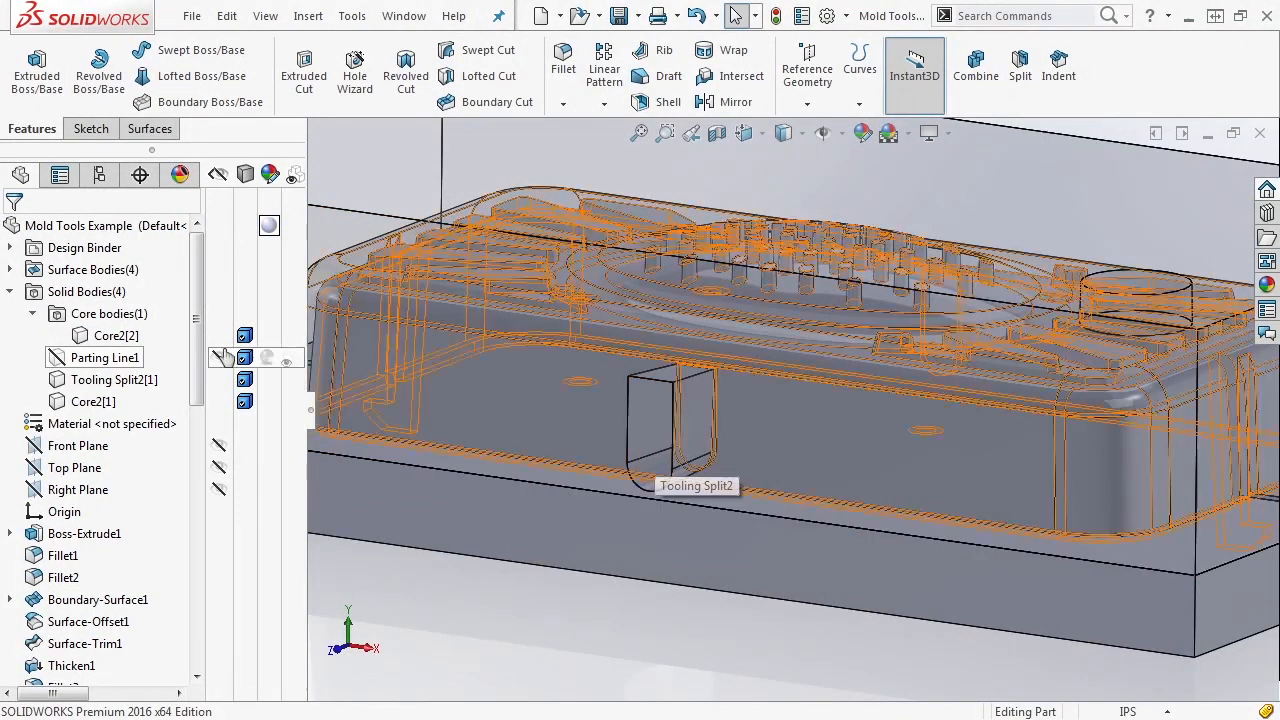
left_click(219, 336)
left_click(34, 313)
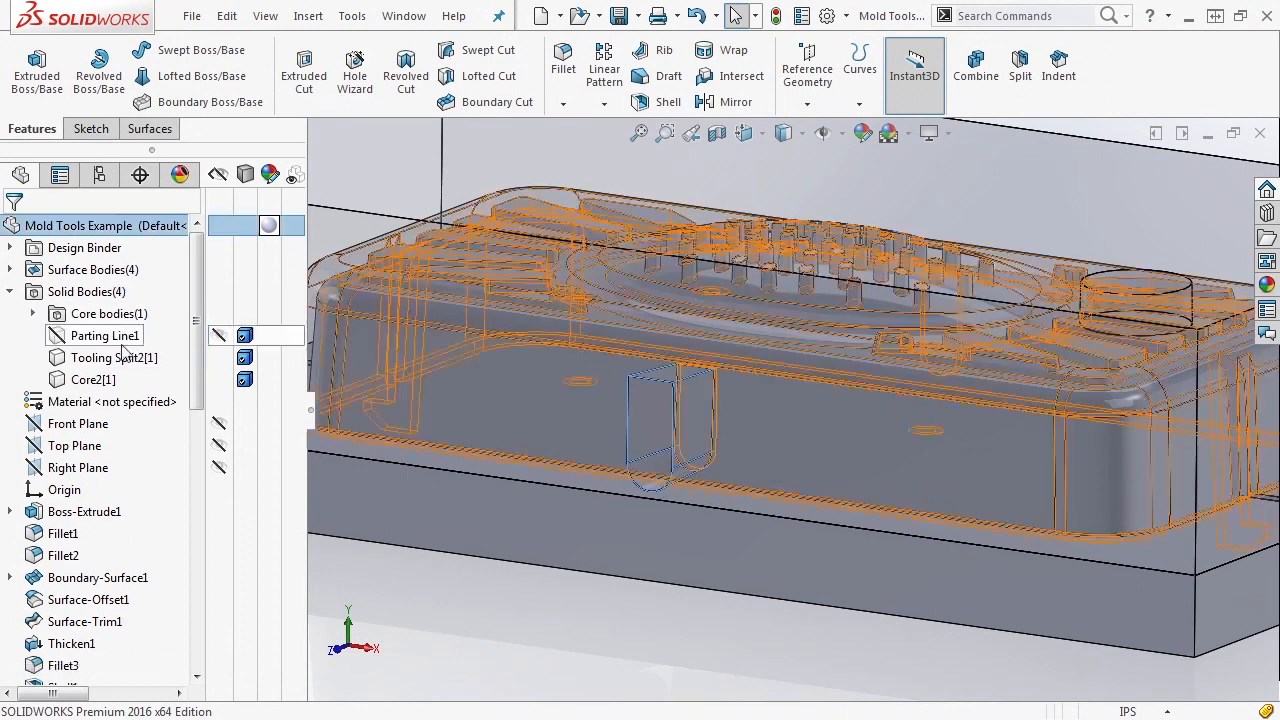
scroll(696, 537, "up", 3)
left_click(696, 537)
- Hide the transparent upper mold block to expose the lower core half
middle_click_drag(886, 538, 872, 592)
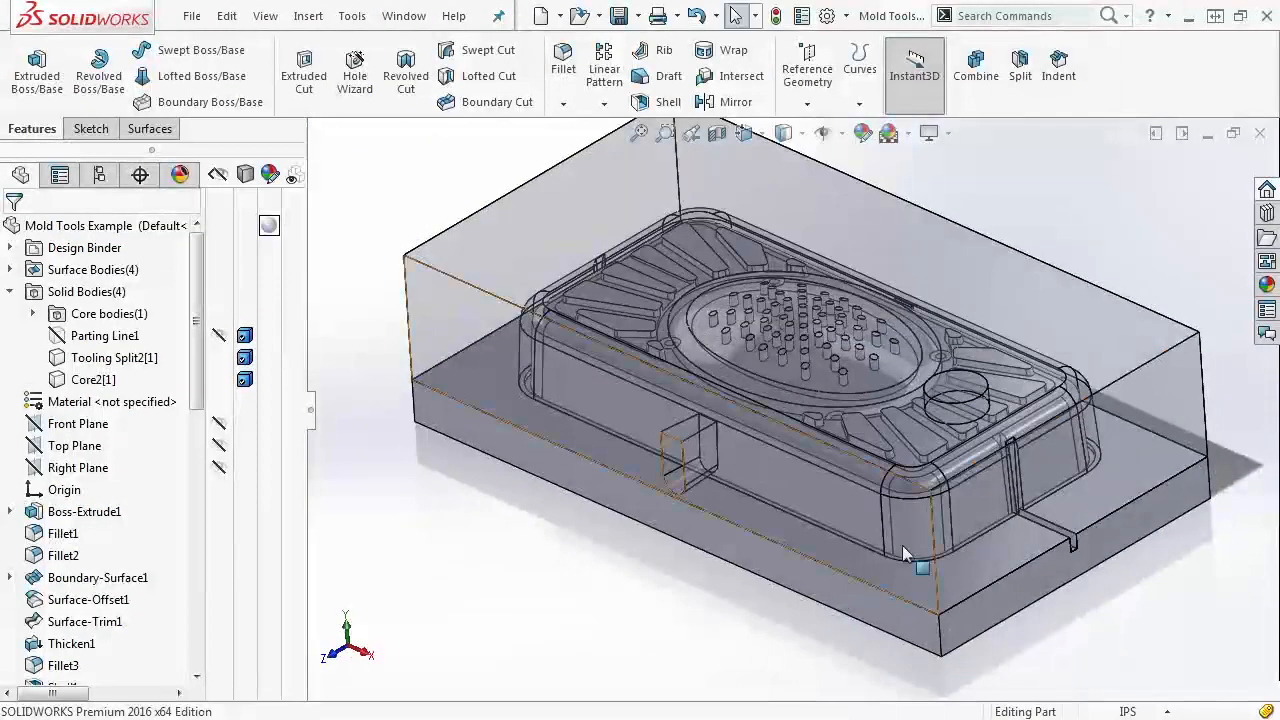
scroll(995, 420, "down", 5)
scroll(884, 448, "up", 5)
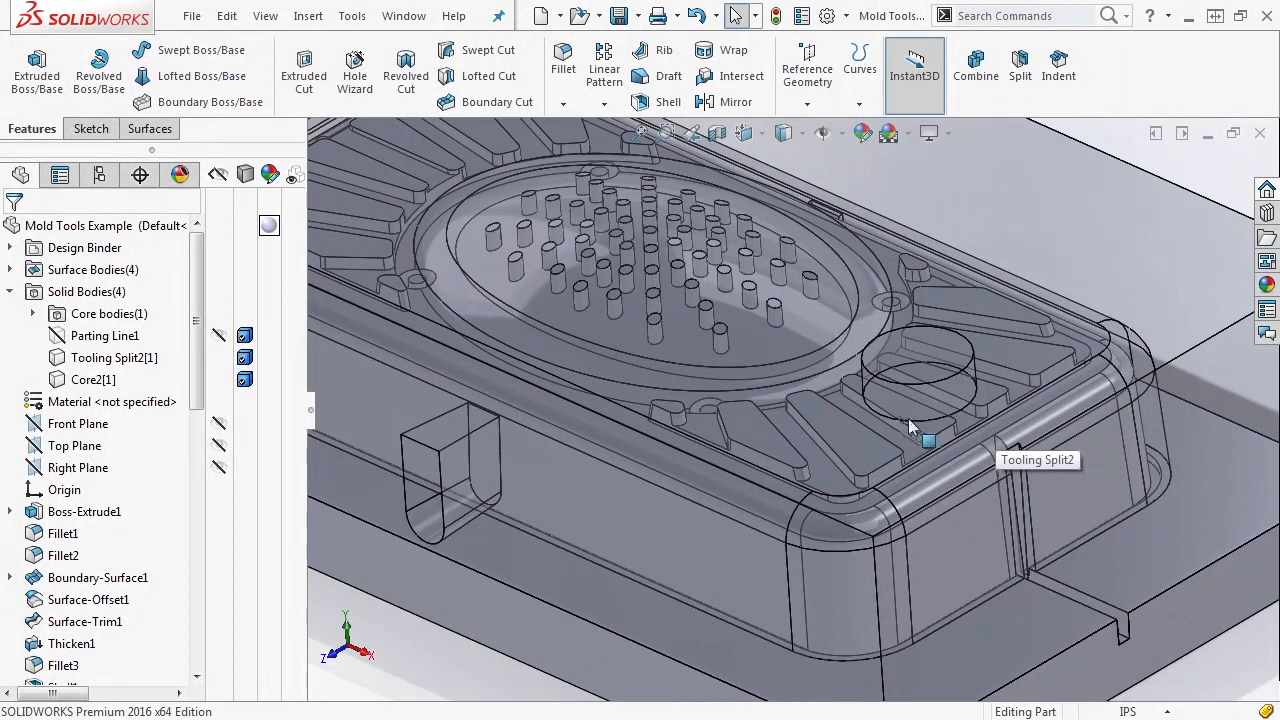
left_click(963, 360)
left_click(1070, 260)
middle_click_drag(1049, 280, 906, 449)
scroll(906, 449, "down", 4)
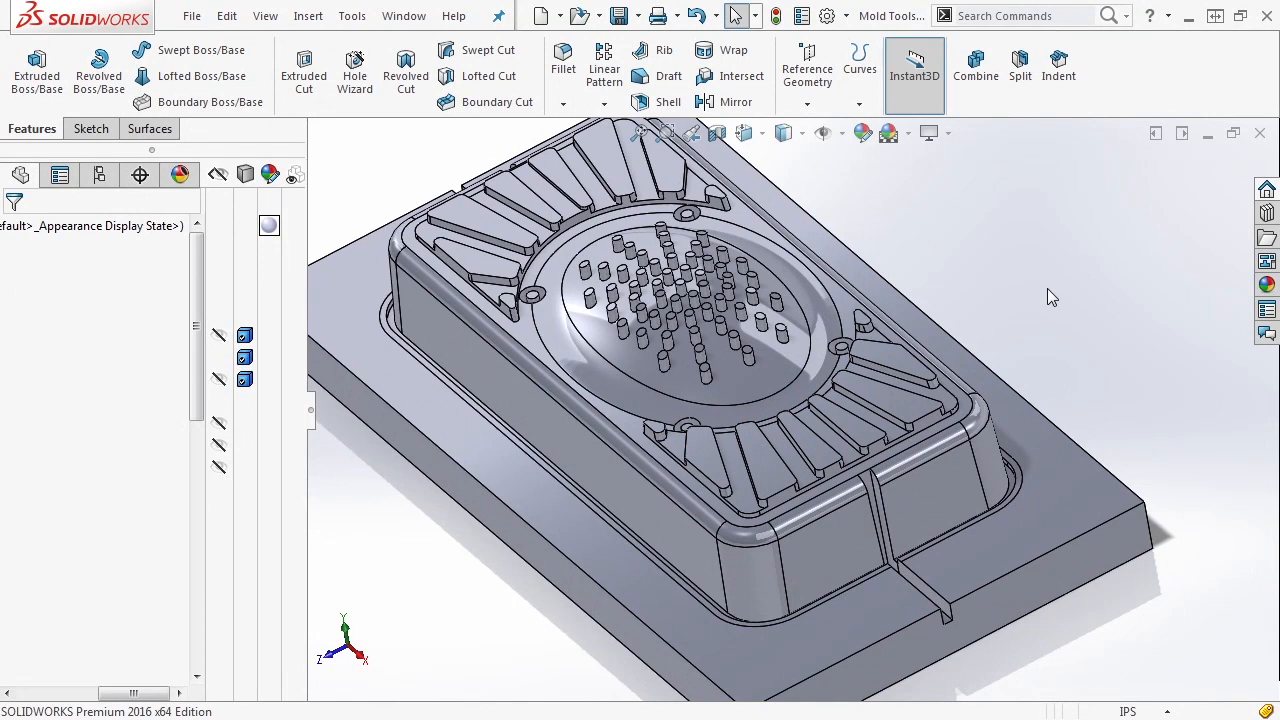
- Show the core half in the Top view and examine the drafted side face of a fan-shaped vent shut-off
middle_click_drag(1036, 624, 1020, 603)
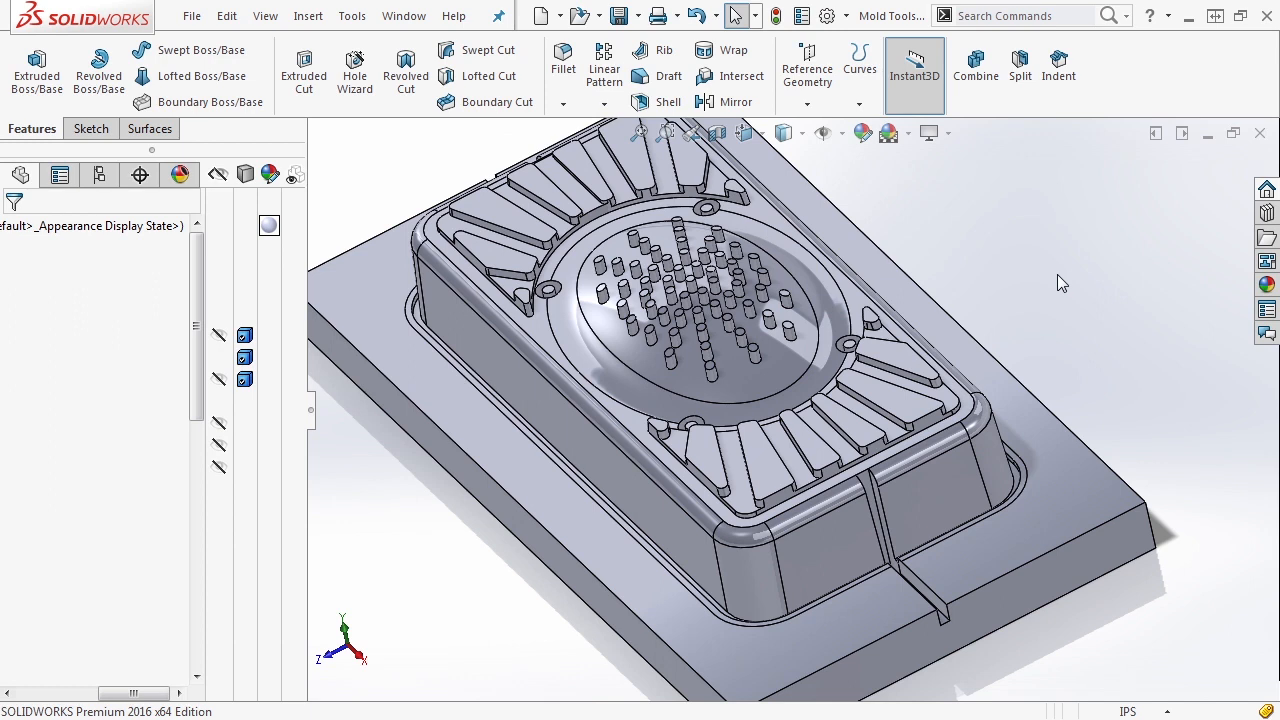
key("ctrl+5")
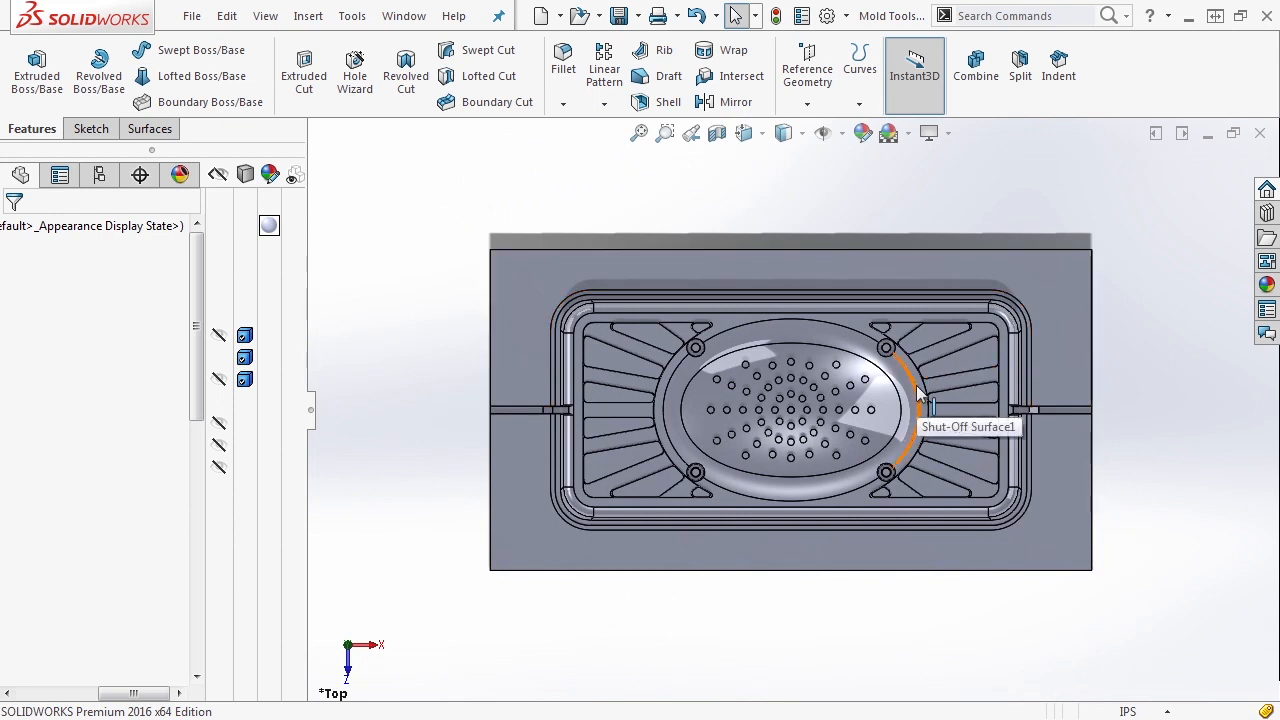
scroll(971, 350, "down", 10)
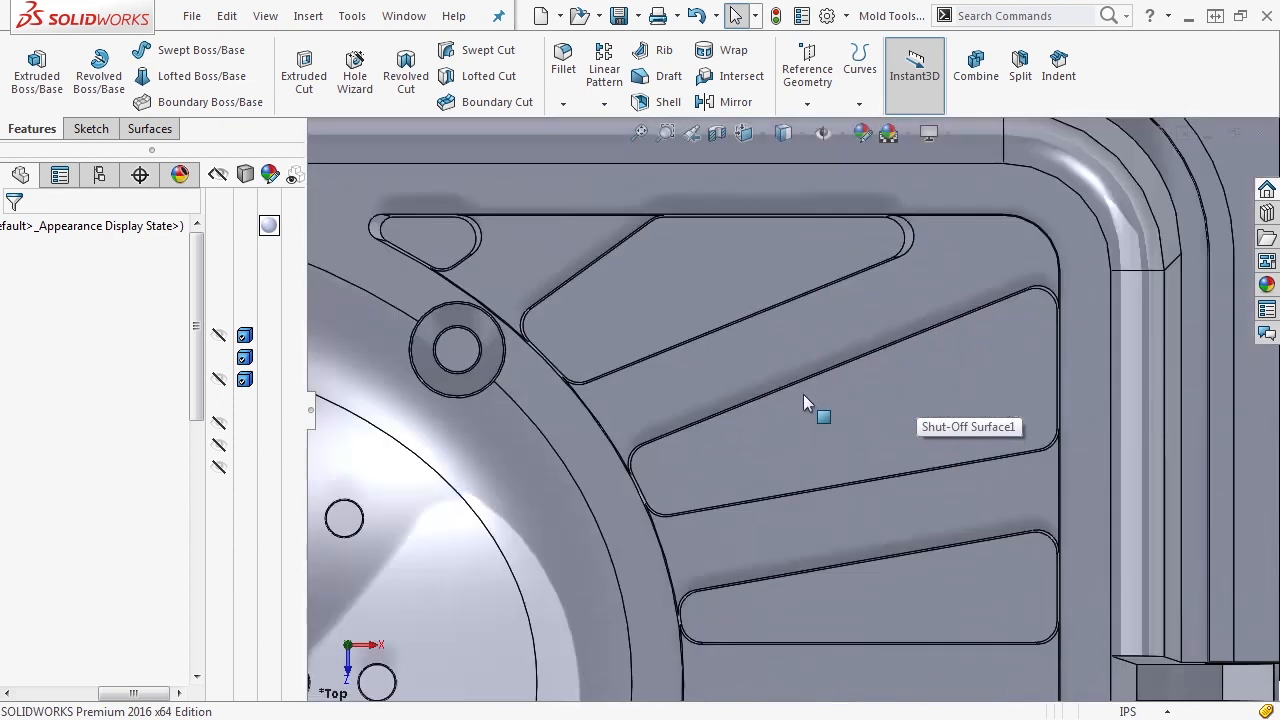
scroll(713, 405, "down", 2)
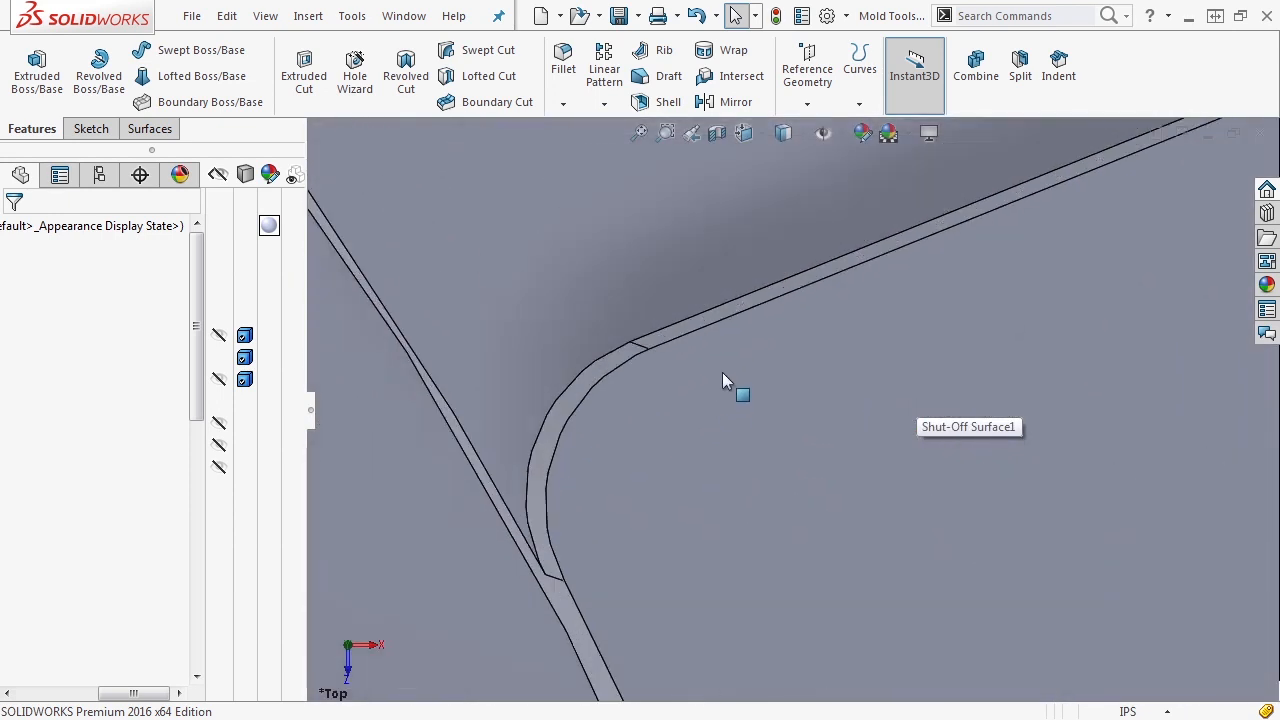
left_click(722, 371)
left_click(685, 327)
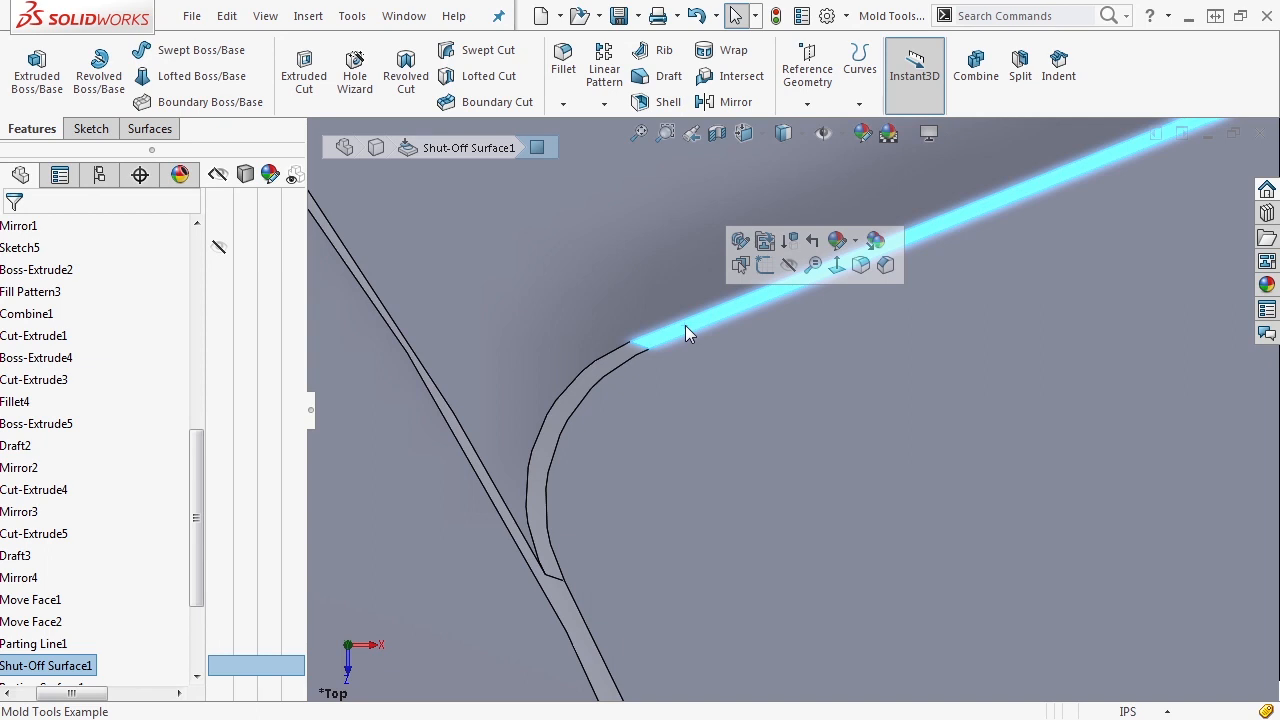
key("f")
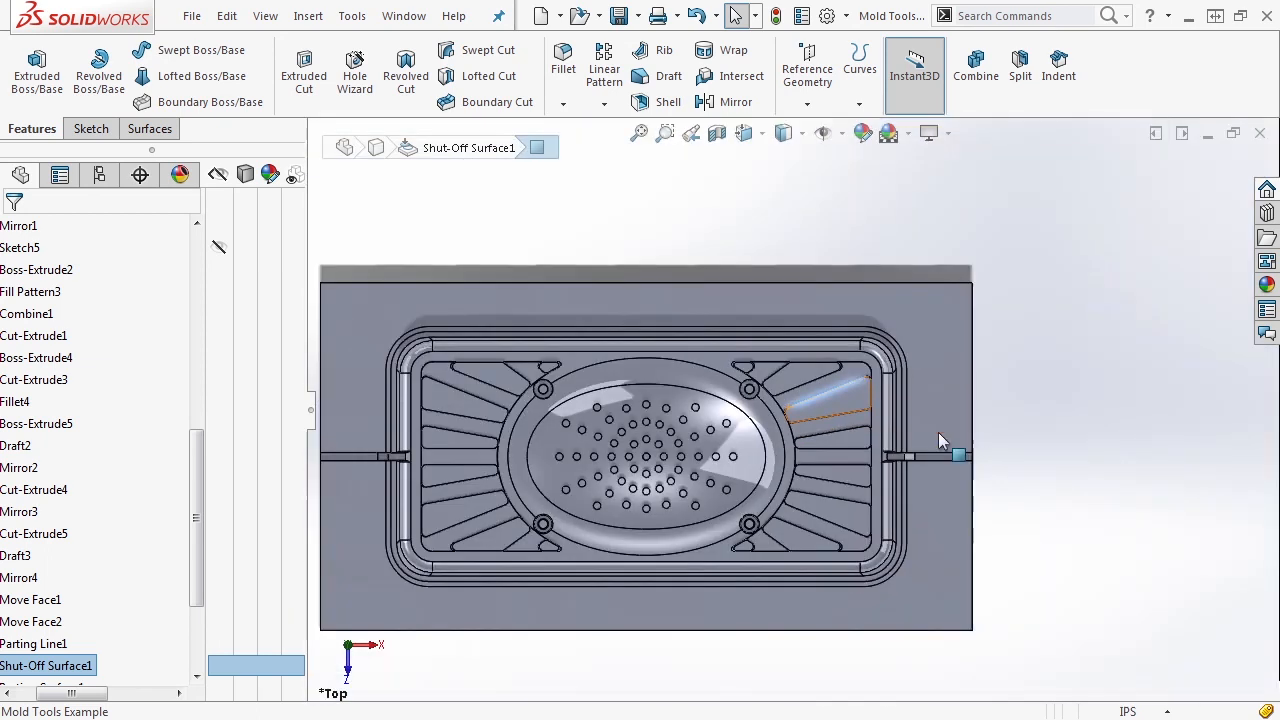
left_click(1094, 454)
- Examine the tapered inner and outer ring faces of a screw boss beside the oval speaker area
scroll(535, 528, "down", 10)
scroll(672, 436, "down", 5)
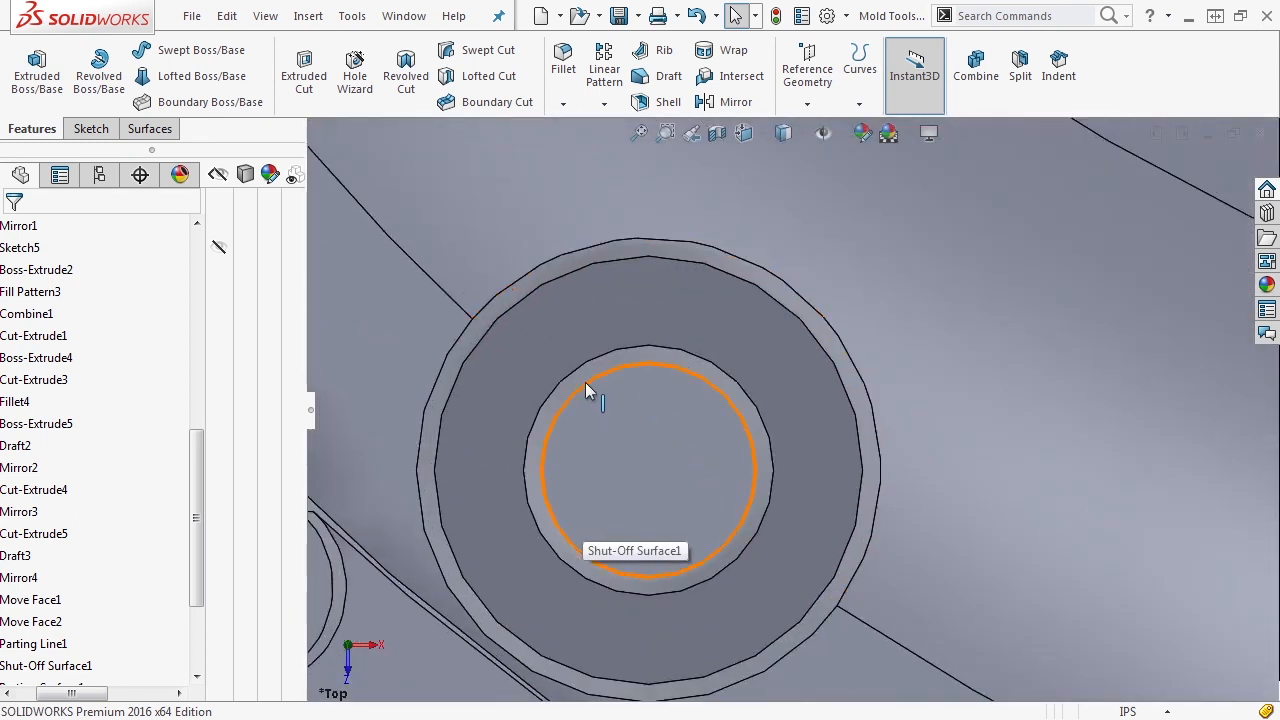
left_click(708, 480)
left_click(766, 482)
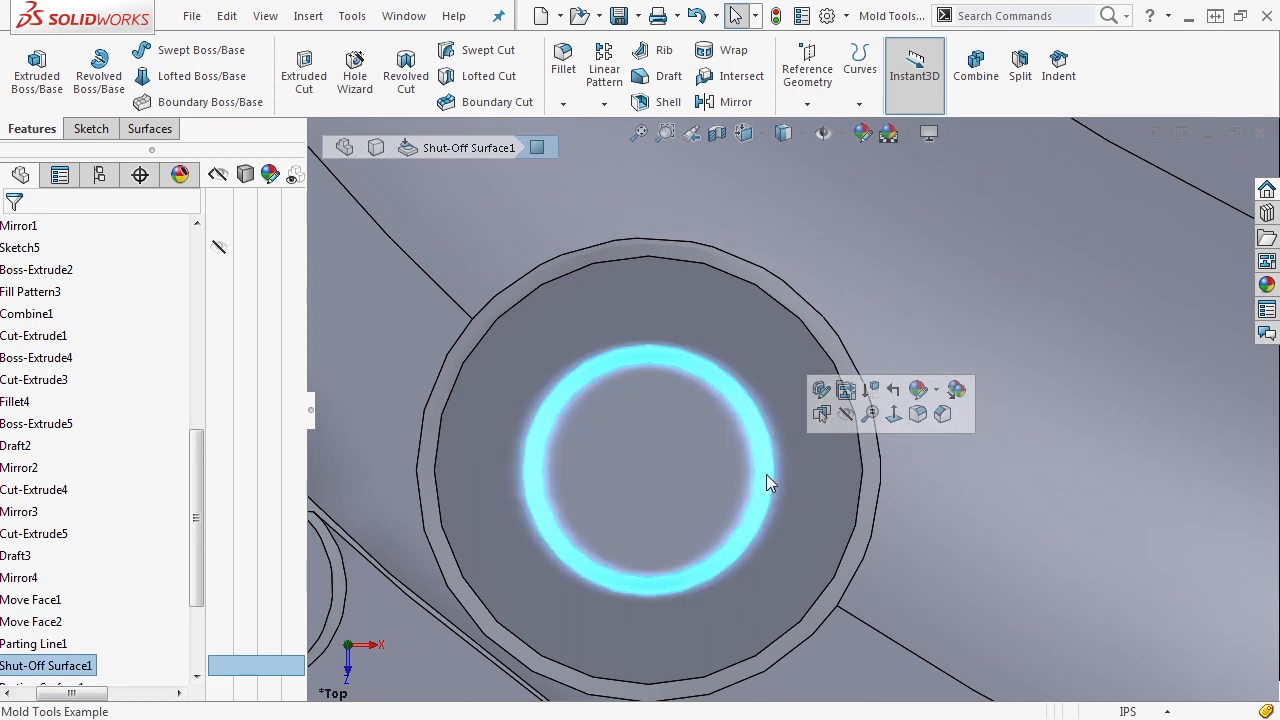
scroll(766, 481, "up", 5)
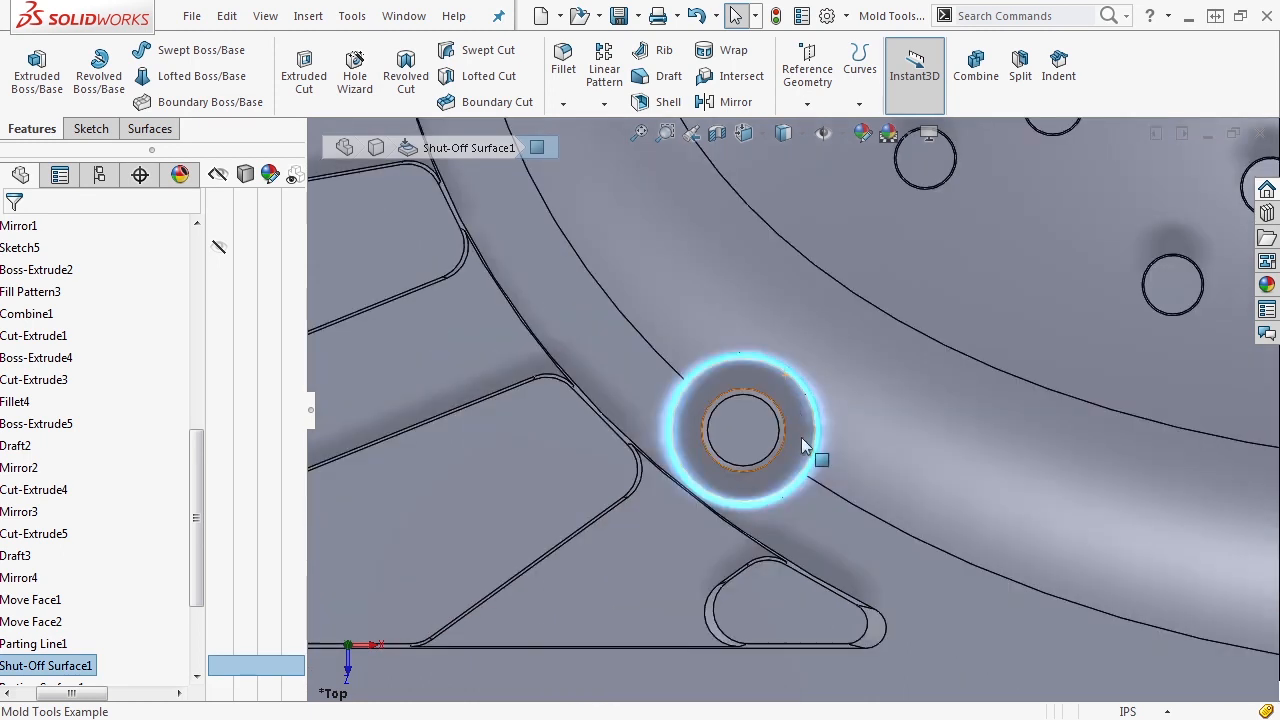
scroll(790, 405, "up", 6)
left_click(857, 550)
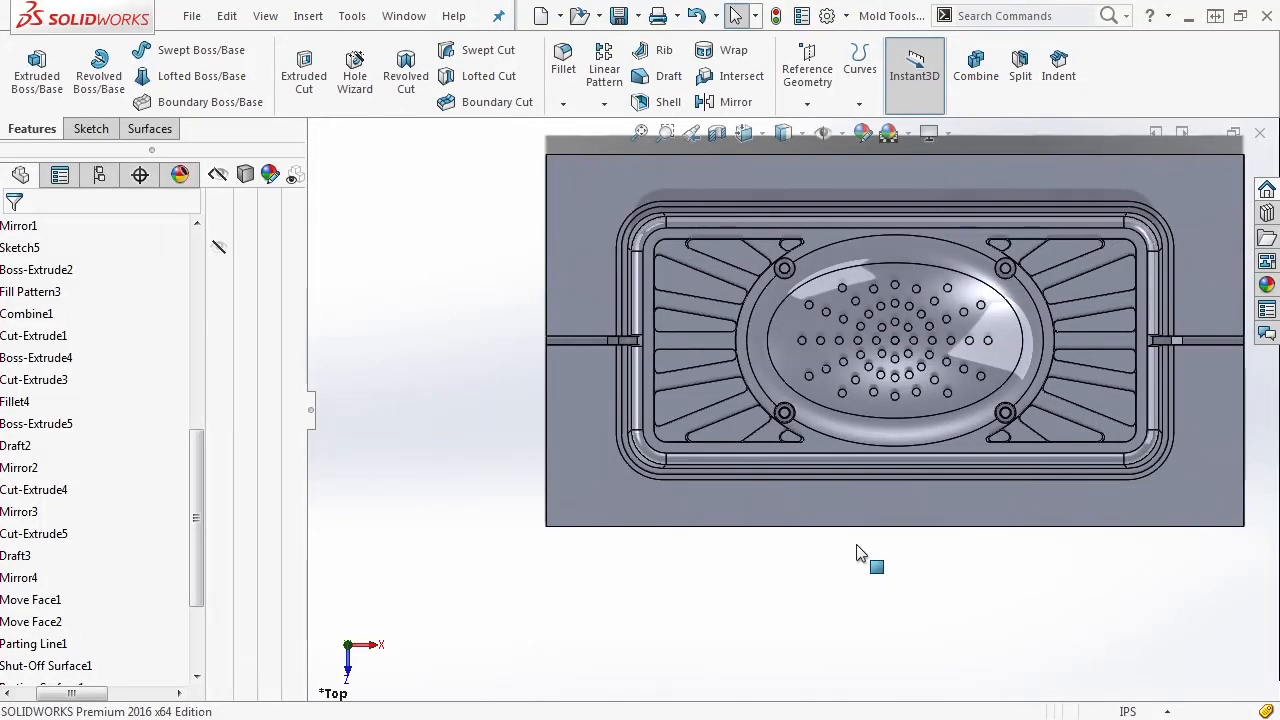
- Examine the shut-off face where the end-wall channel meets the raised core, and view the whole core half at an angle
middle_click_drag(731, 594, 780, 508)
scroll(689, 361, "down", 3)
scroll(689, 371, "down", 5)
middle_click_drag(711, 374, 673, 387)
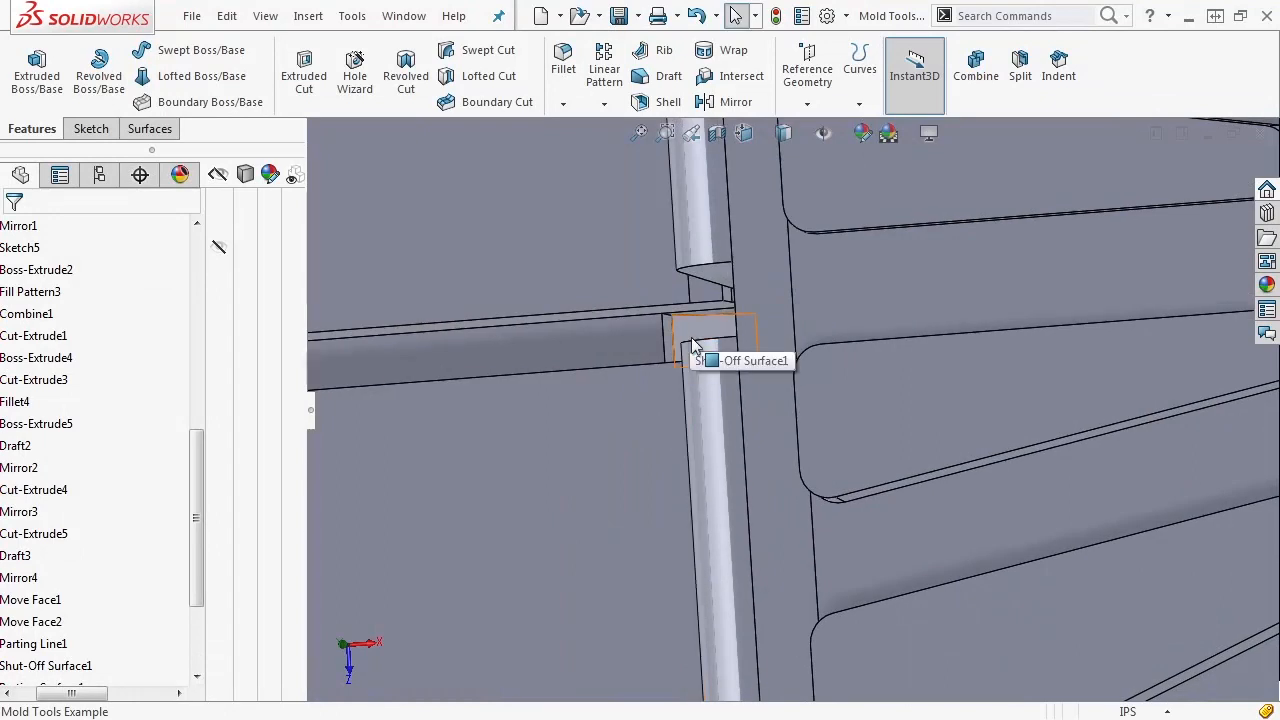
scroll(693, 343, "up", 2)
scroll(693, 343, "up", 8)
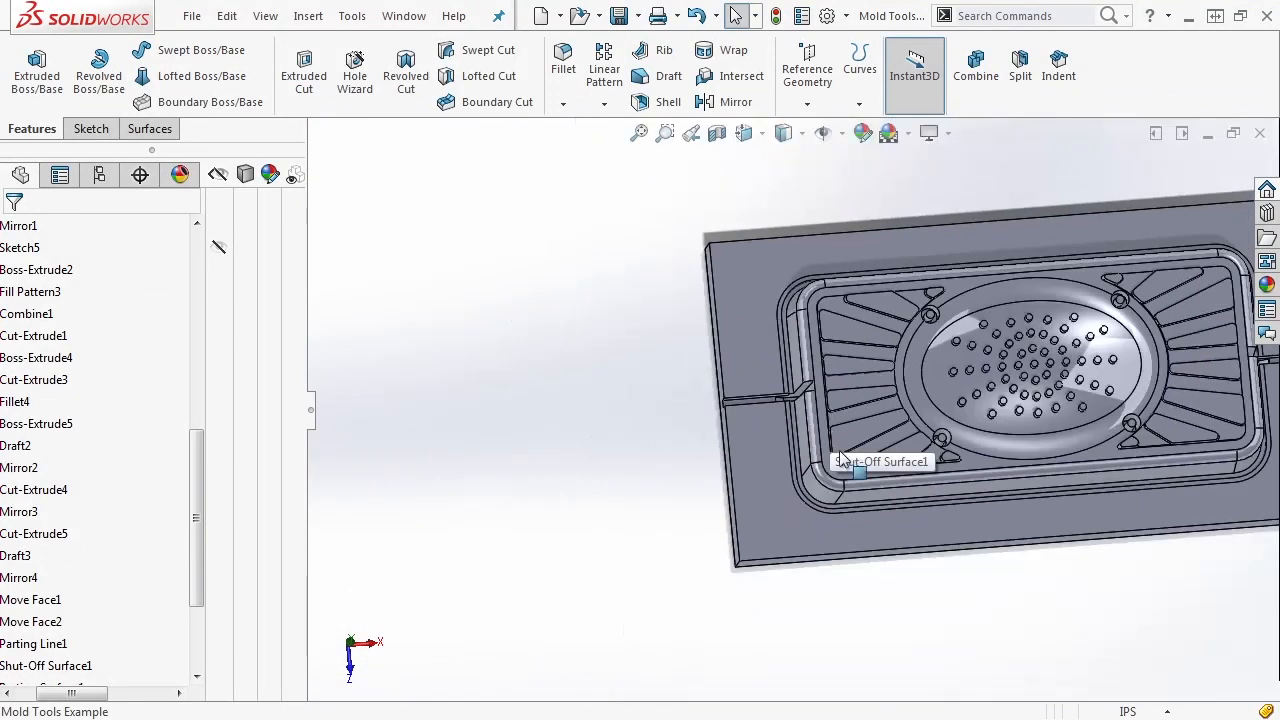
scroll(840, 452, "up", 4)
scroll(1061, 443, "down", 2)
middle_click_drag(867, 530, 900, 385)
scroll(902, 386, "down", 3)
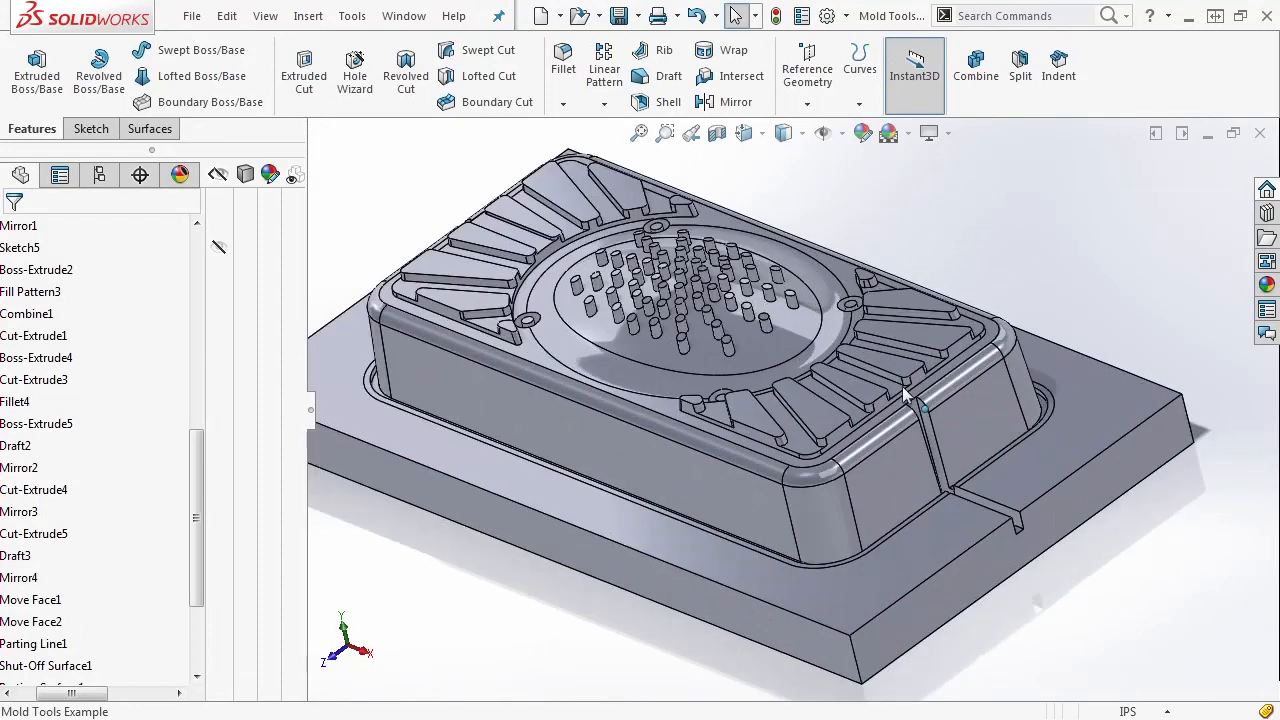
- Show the Parting Line1 solid body and hide the Tooling Split2[1] and Core2[1] bodies to view the molded part alone
left_click_drag(82, 693, 27, 692)
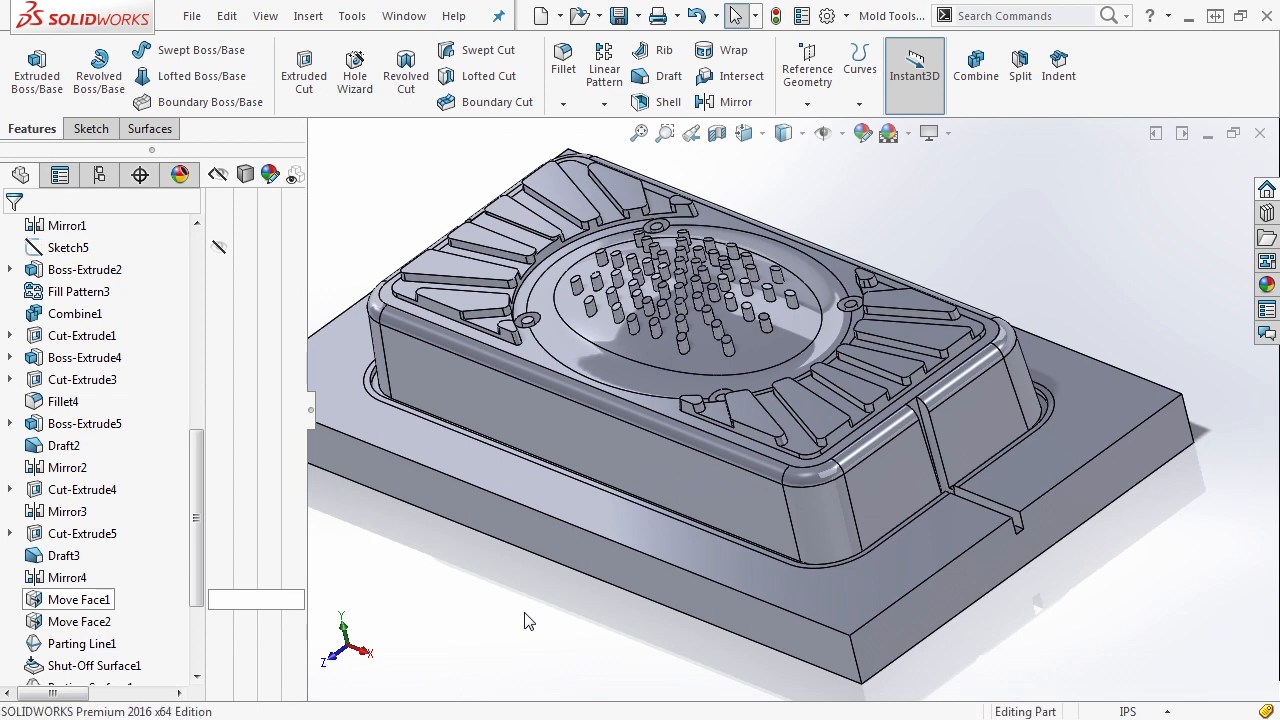
key("f")
mouse_move(622, 584)
middle_mouse_down()
mouse_move(634, 571)
mouse_move(645, 586)
middle_mouse_up()
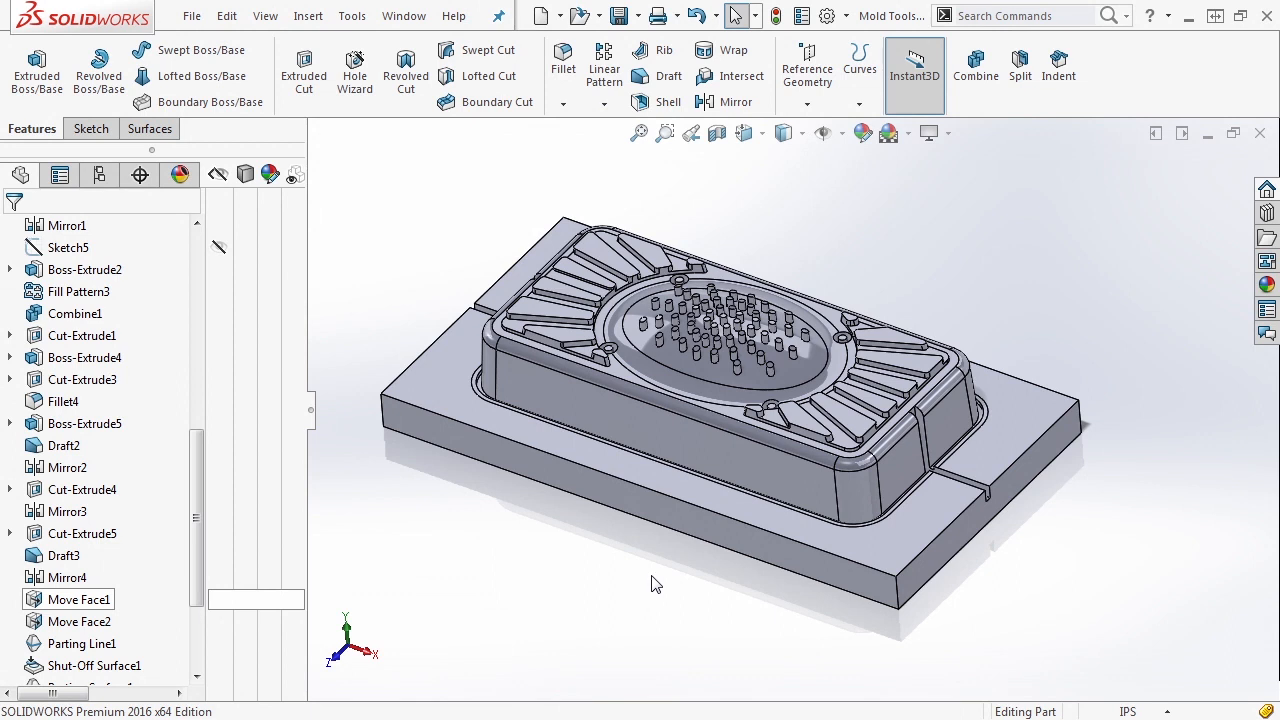
mouse_move(768, 591)
middle_mouse_down()
mouse_move(660, 591)
mouse_move(771, 568)
middle_mouse_up()
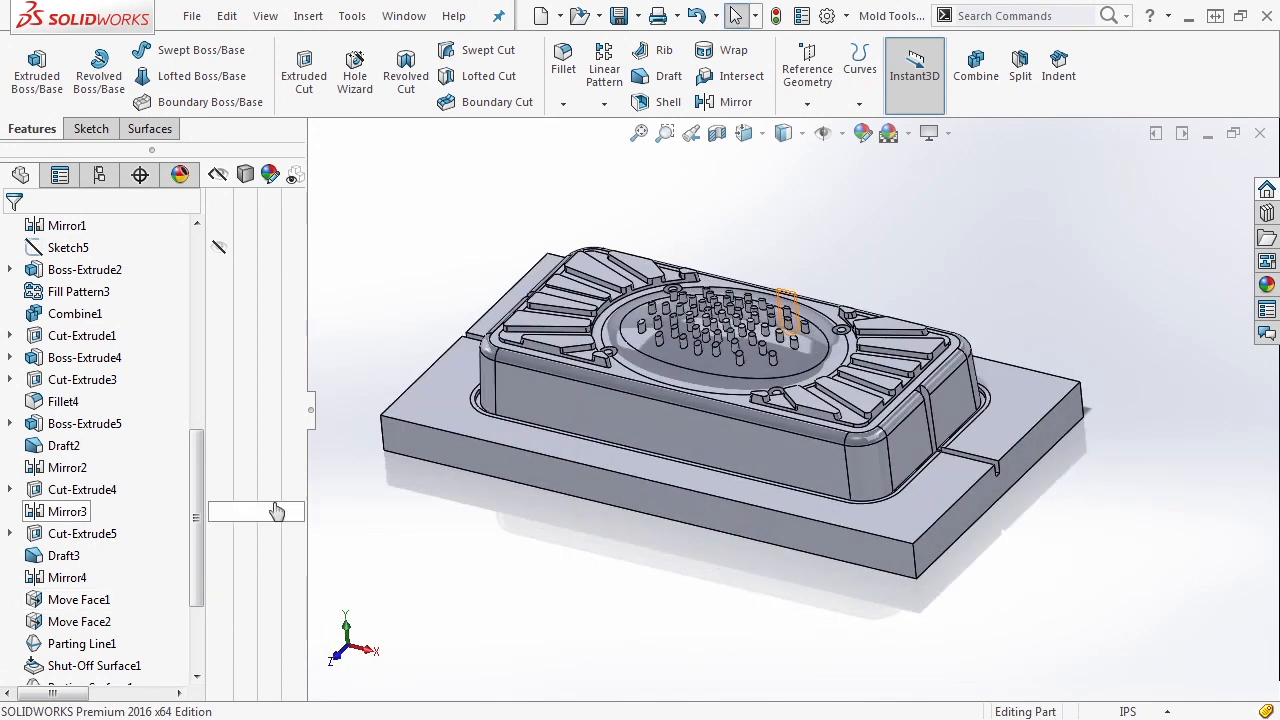
left_click_drag(198, 494, 203, 265)
left_click(222, 385)
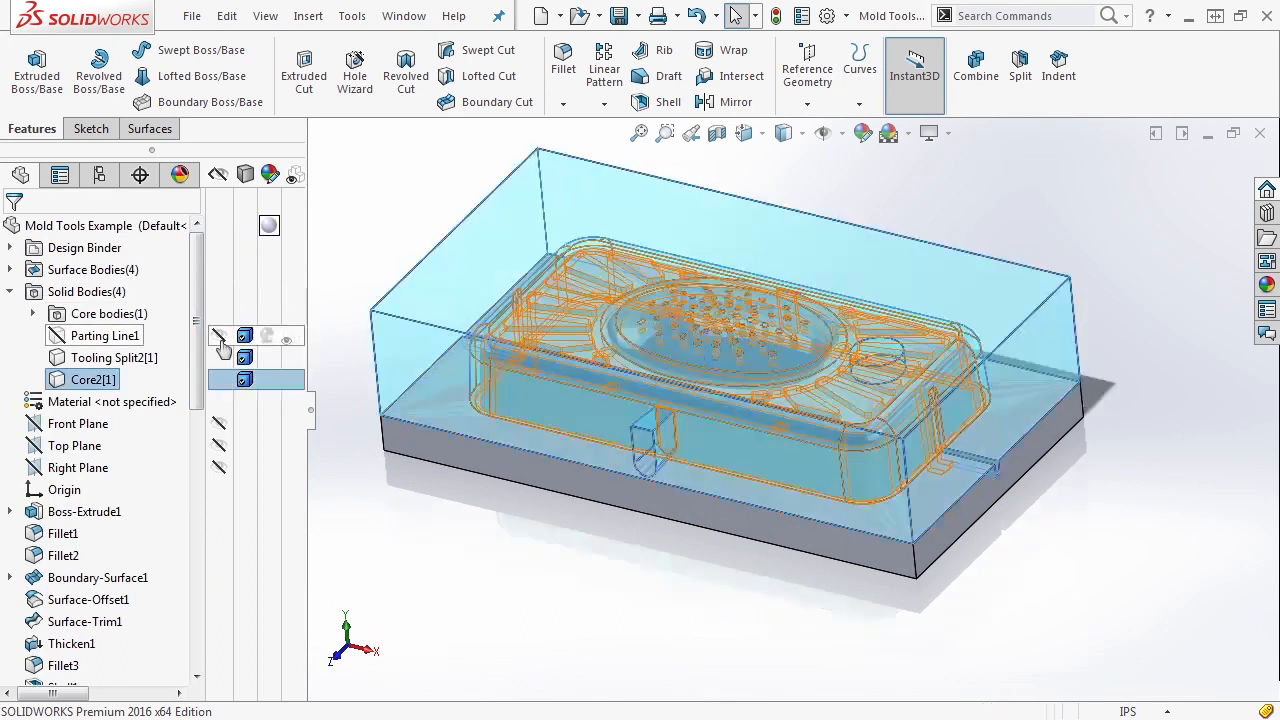
left_click(220, 337)
left_click(221, 359)
left_click(220, 384)
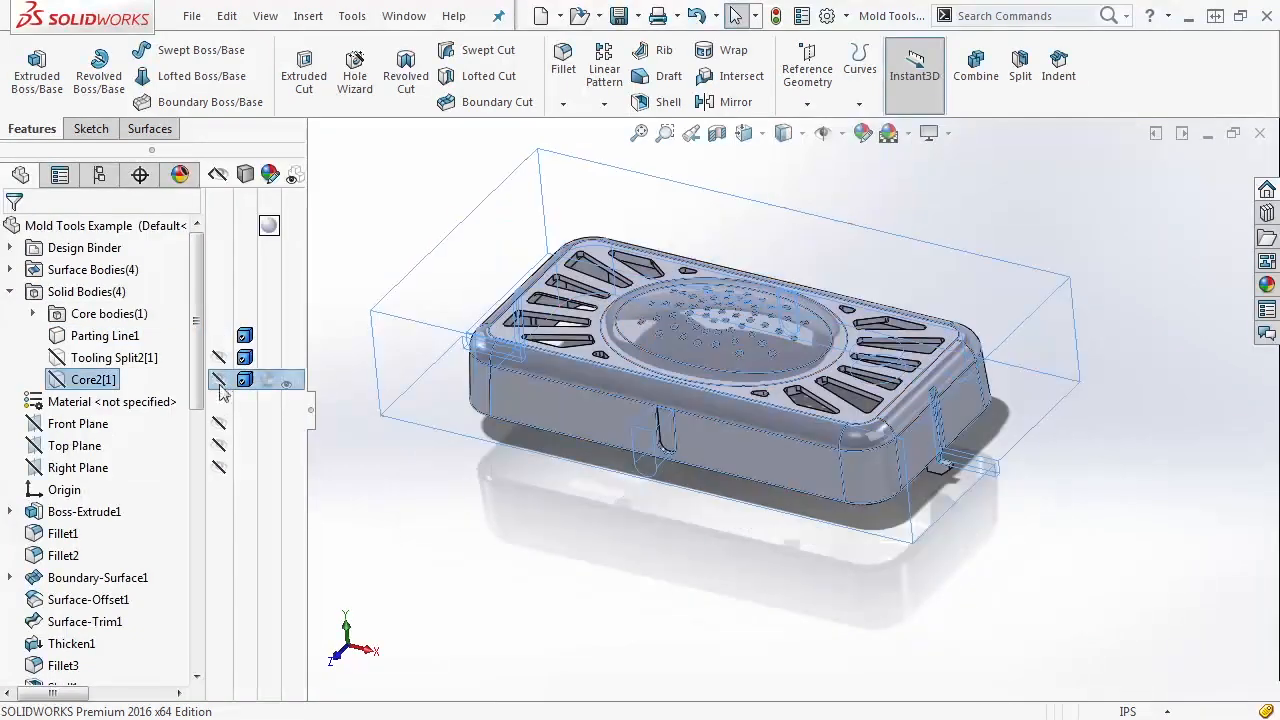
middle_click_drag(783, 562, 681, 490)
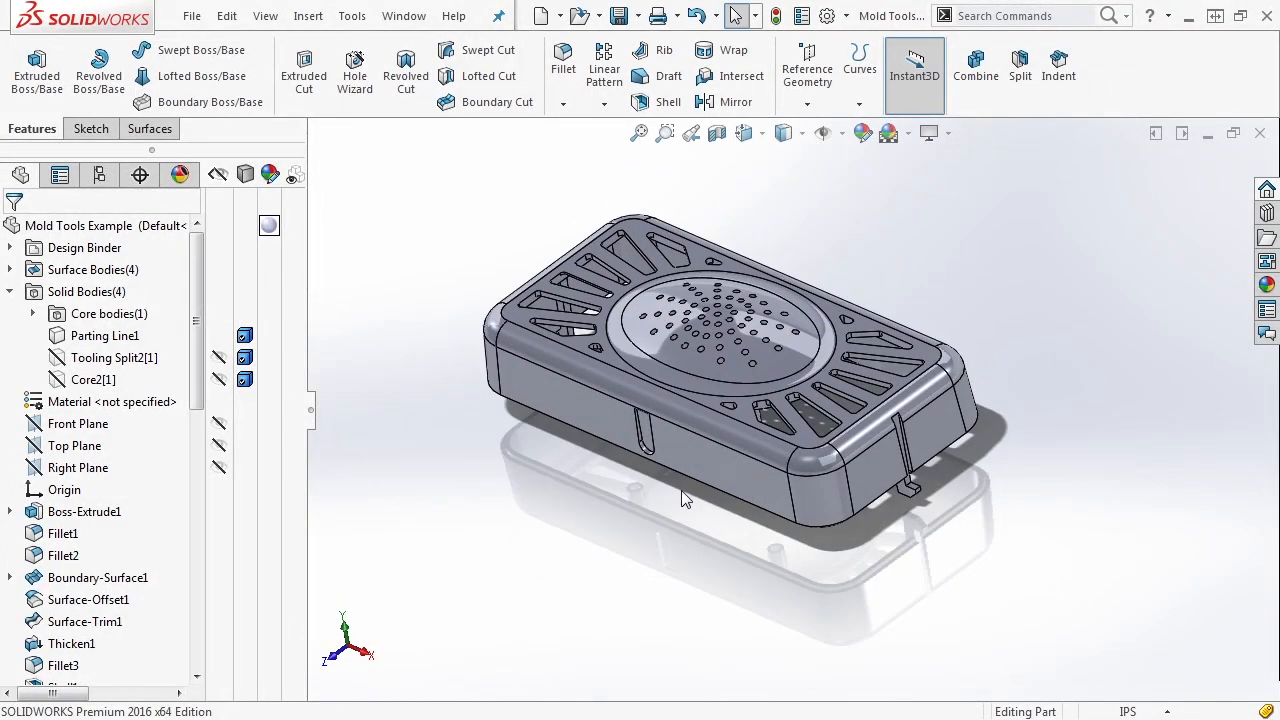